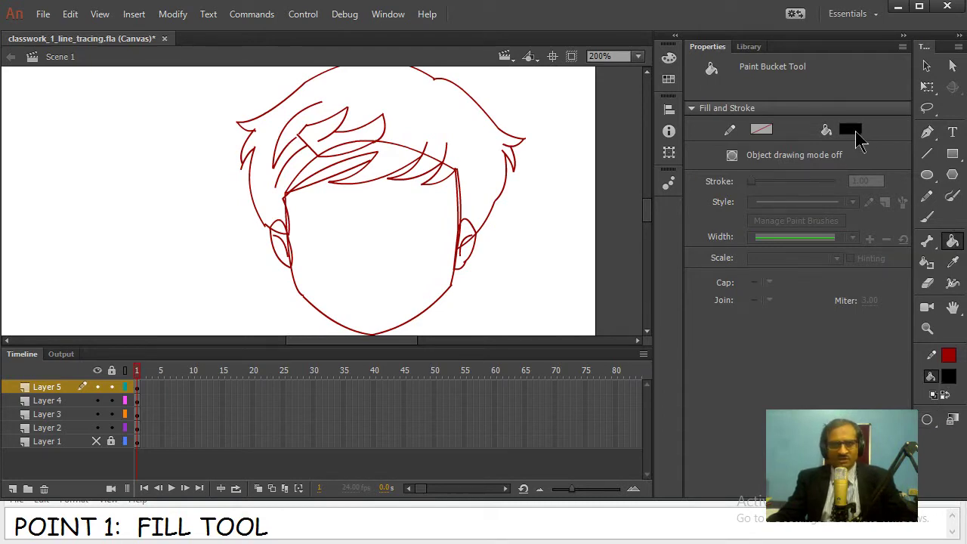
- Compare the line tracing with the reference image on Layer 1, and set the Paint Bucket fill colour to #FF9966
click(97, 442)
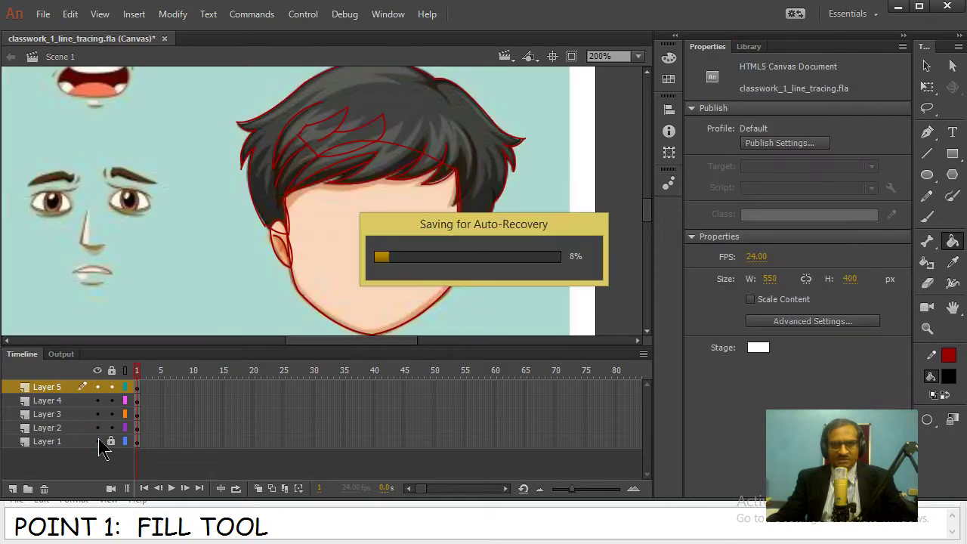
click(97, 442)
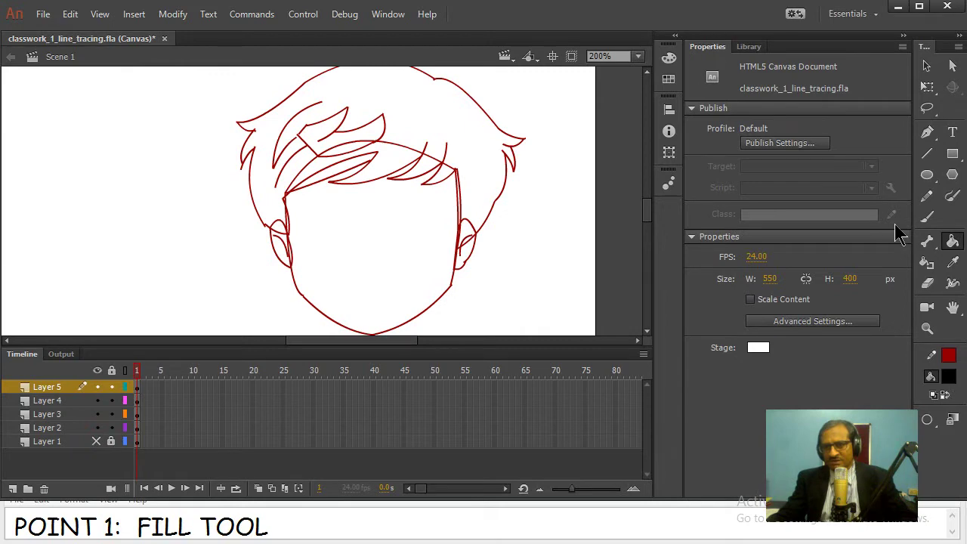
click(954, 243)
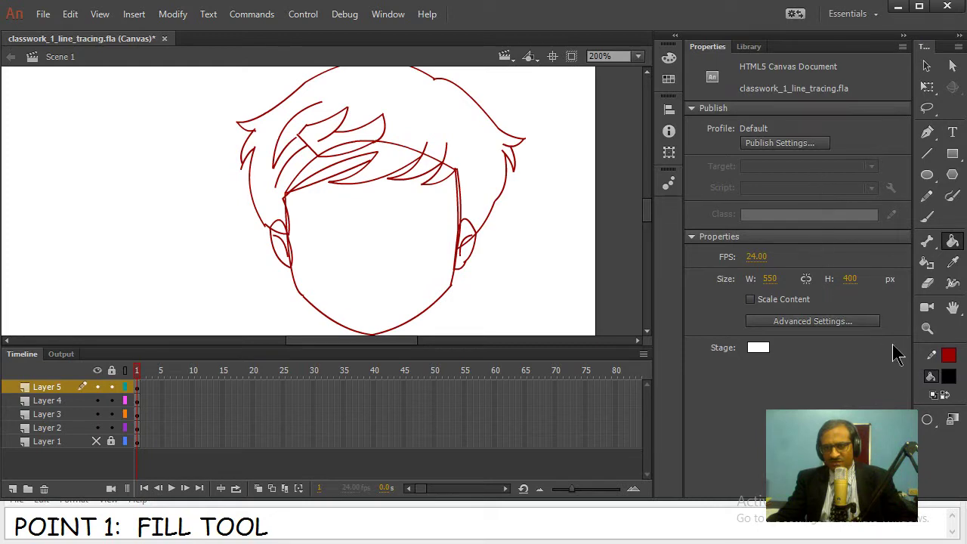
key(v)
click(953, 246)
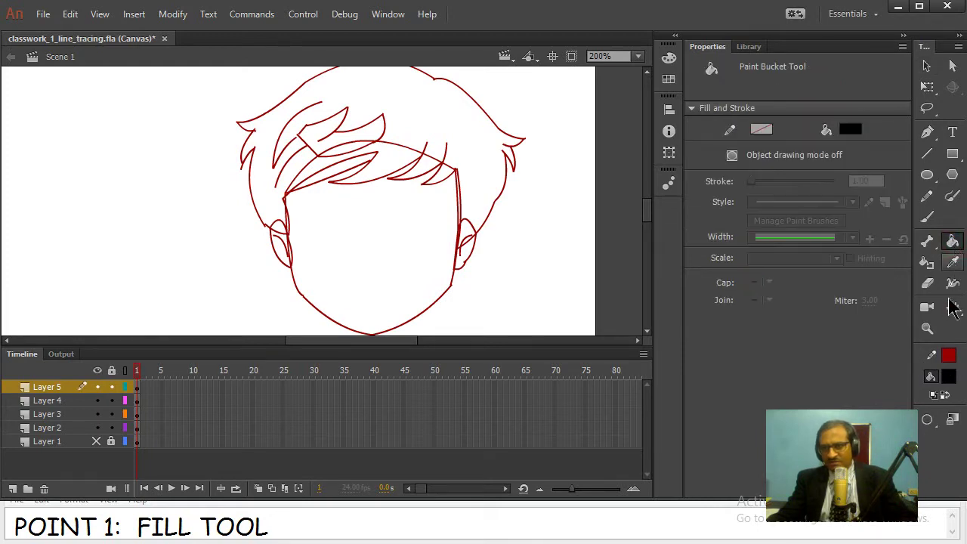
click(858, 130)
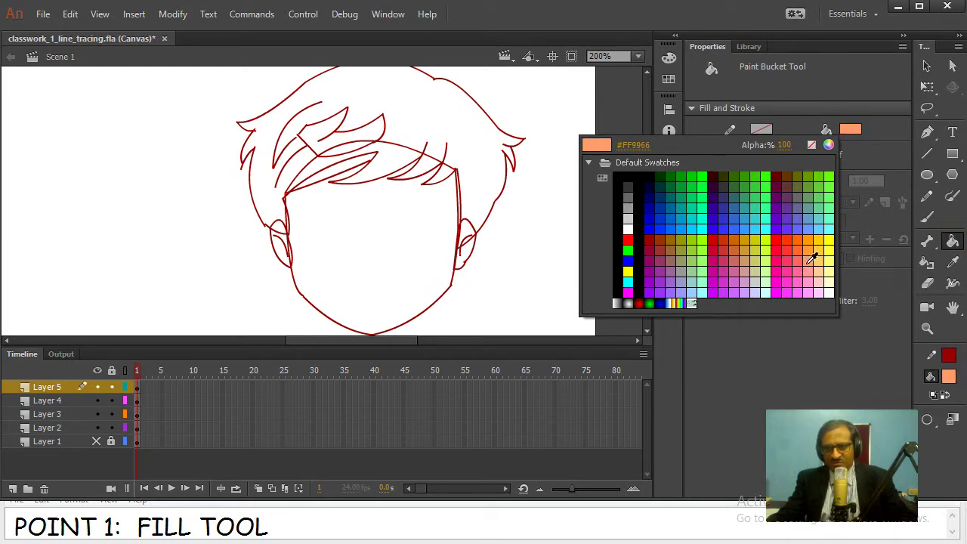
click(809, 262)
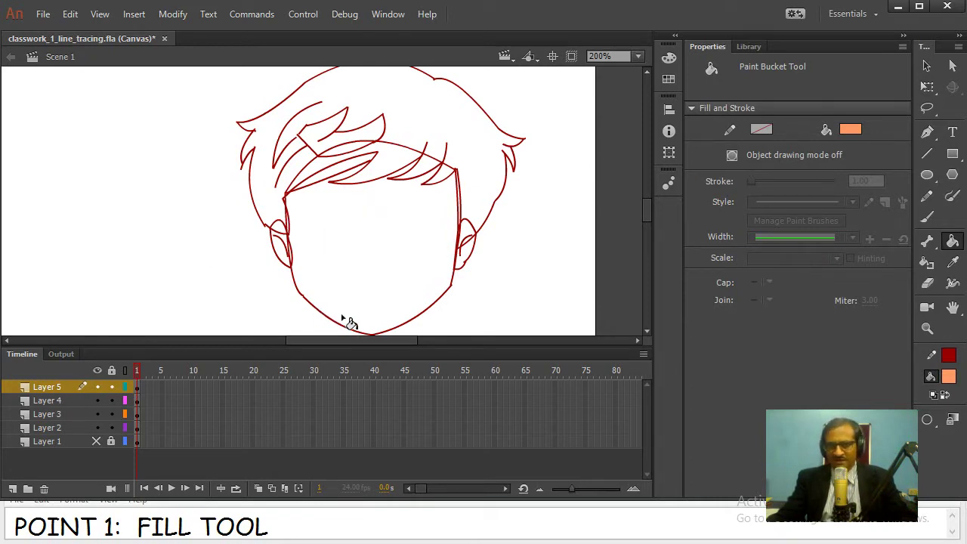
- Find the face outline's layer by toggling layer visibility, and fill the face on Layer 2 with the skin colour
click(98, 387)
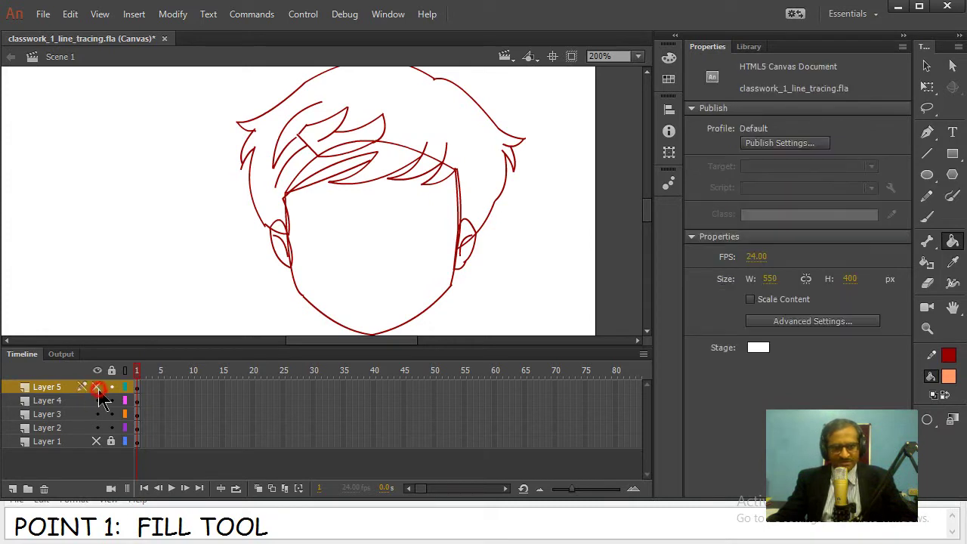
click(98, 387)
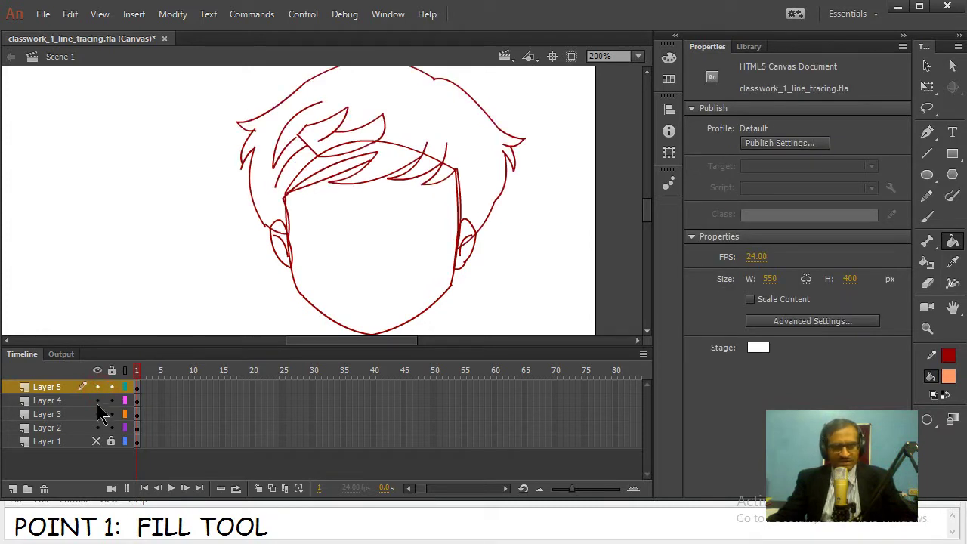
click(97, 401)
click(97, 414)
click(97, 428)
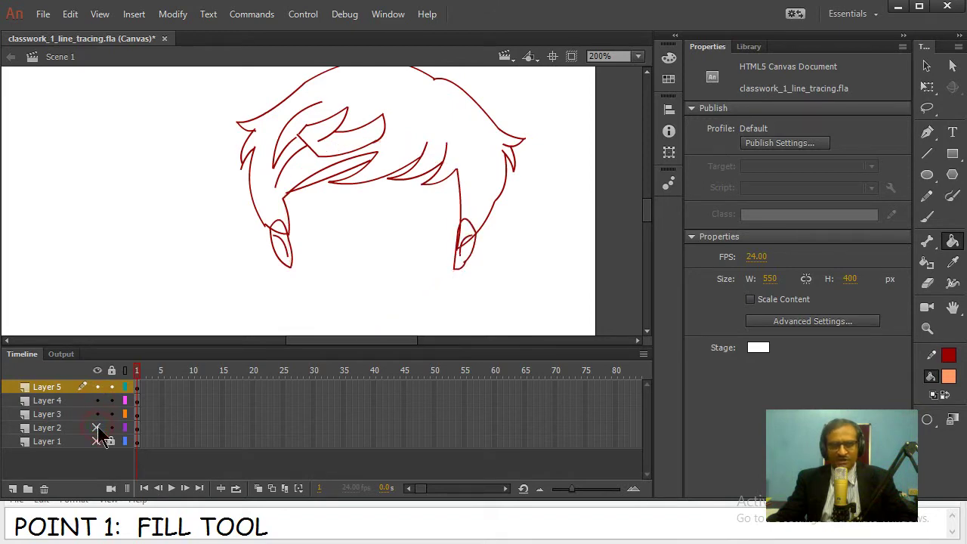
click(97, 428)
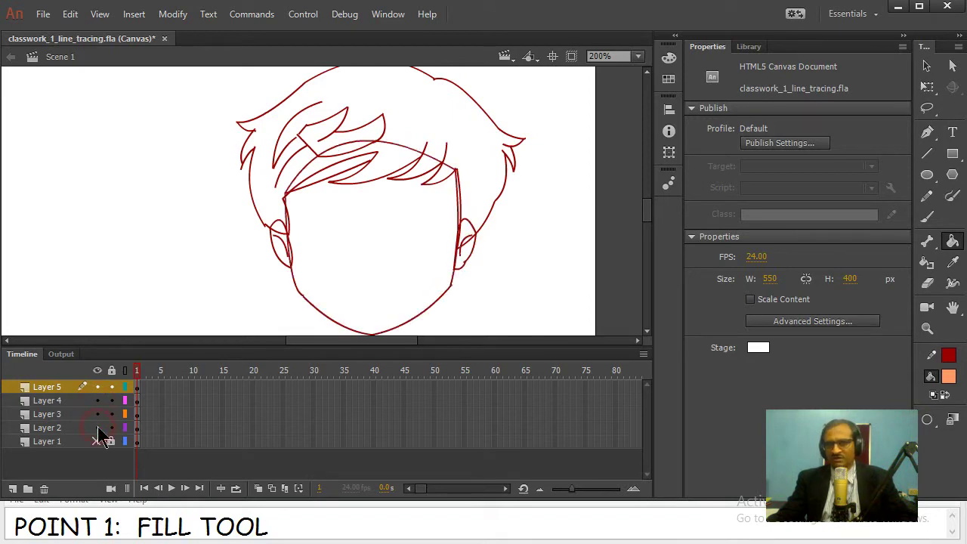
click(49, 434)
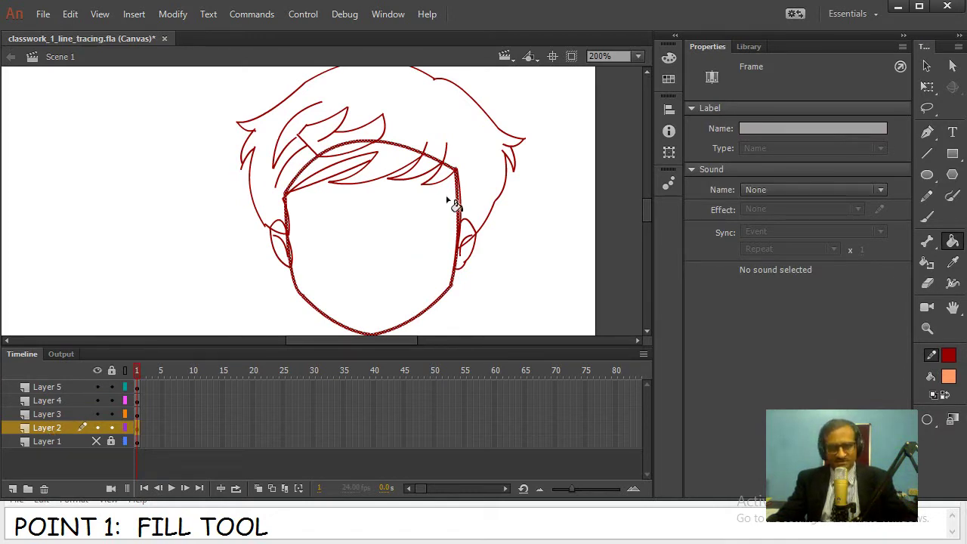
click(417, 232)
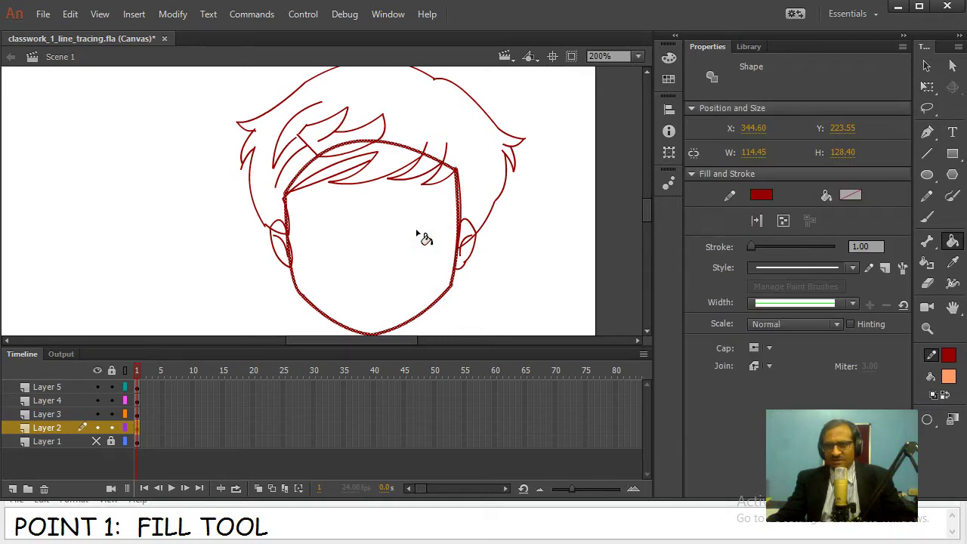
click(418, 234)
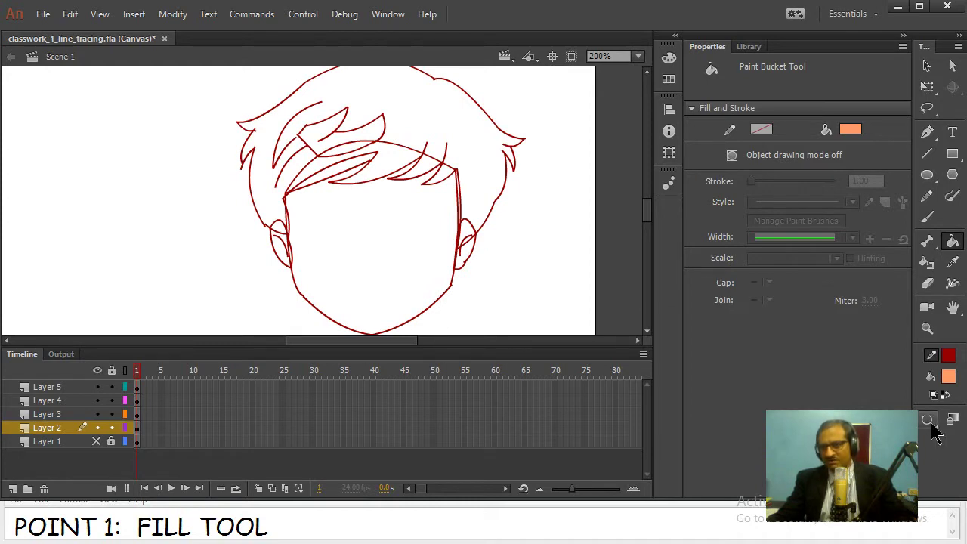
click(408, 251)
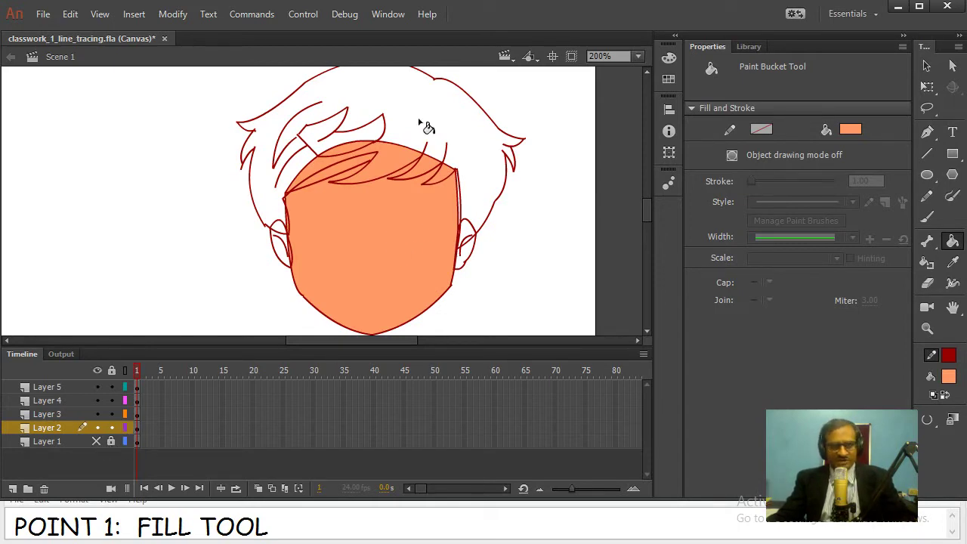
- Check the reference image, and fill the right-hand ear on Layer 3 and the left-hand ear on Layer 4 with the skin colour
click(98, 442)
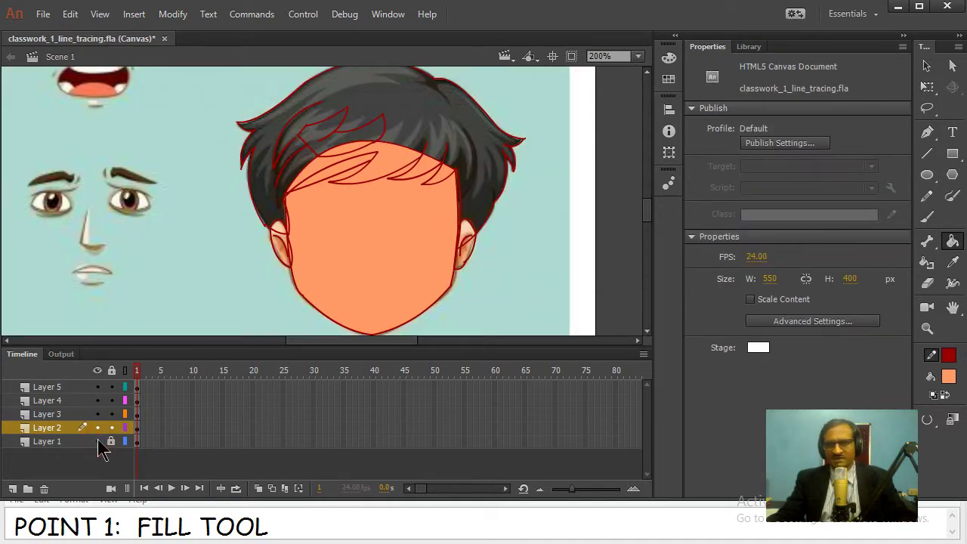
click(98, 442)
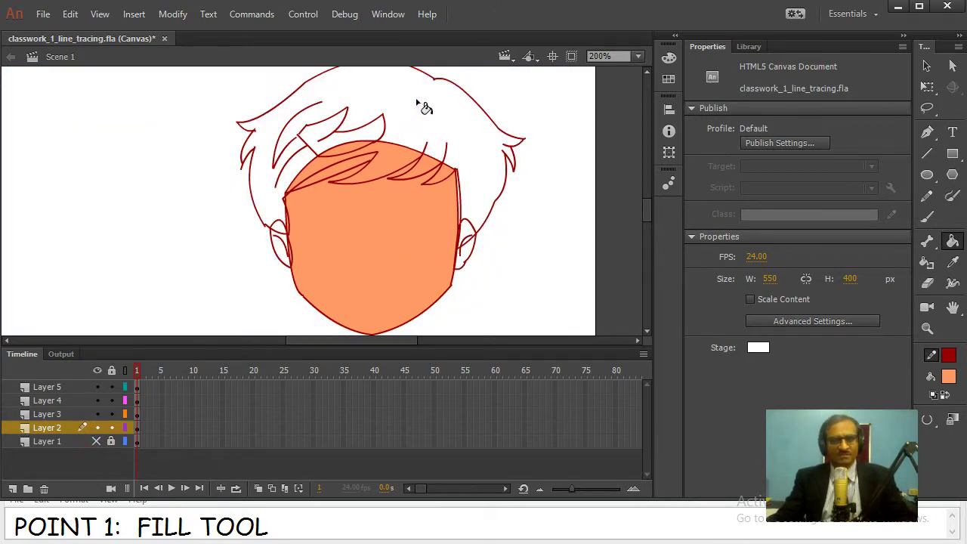
click(97, 415)
click(96, 415)
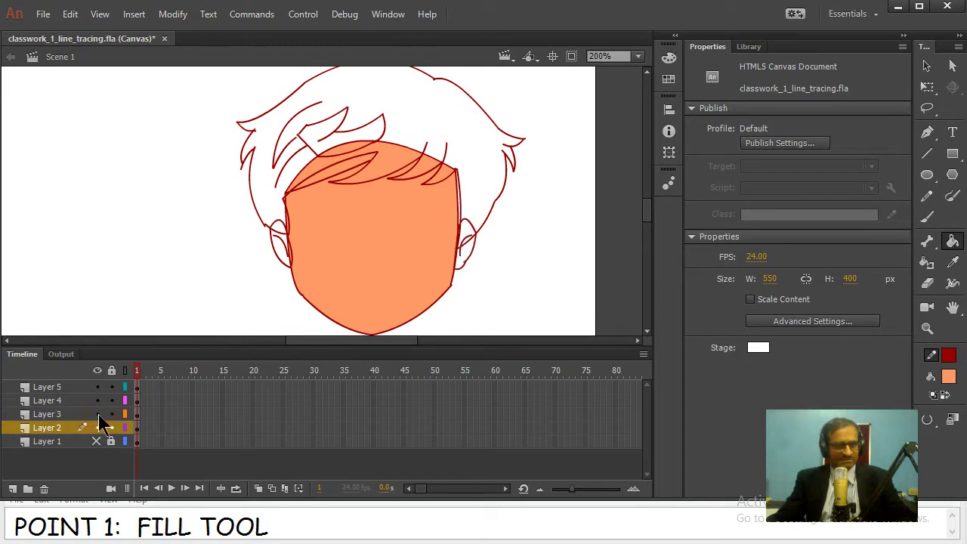
click(46, 414)
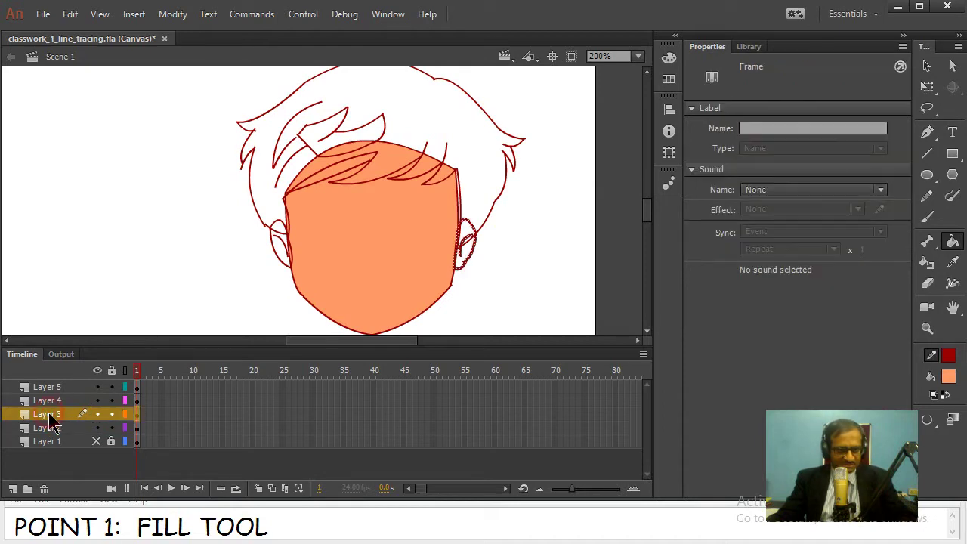
click(471, 251)
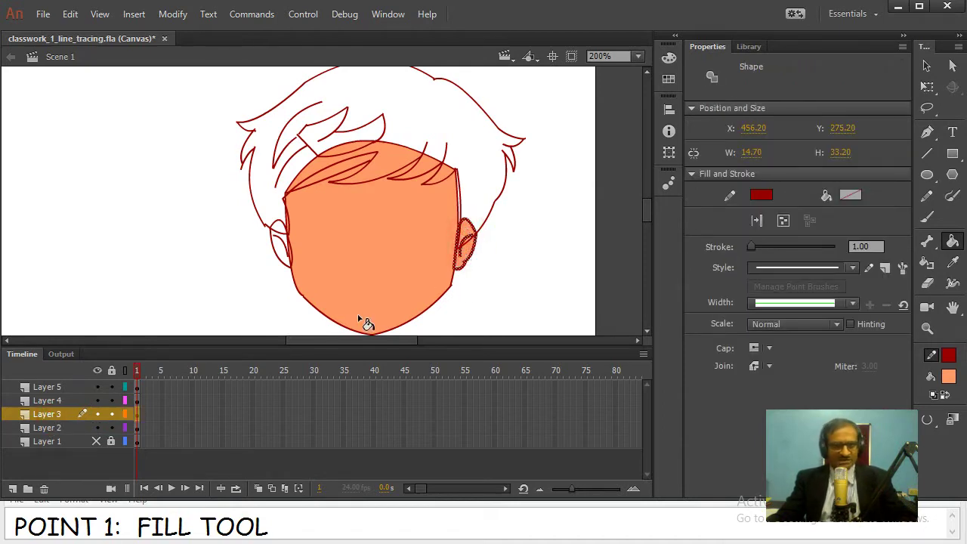
click(53, 400)
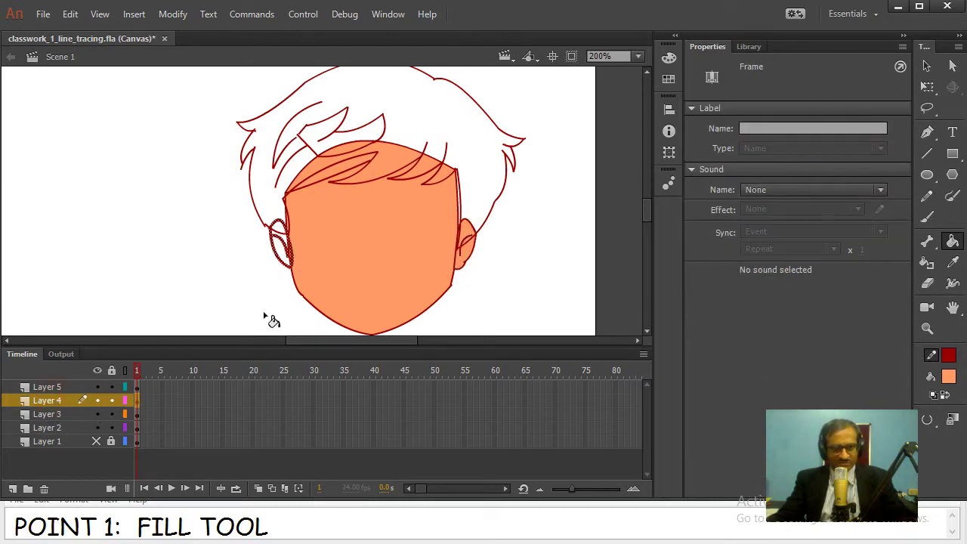
click(286, 257)
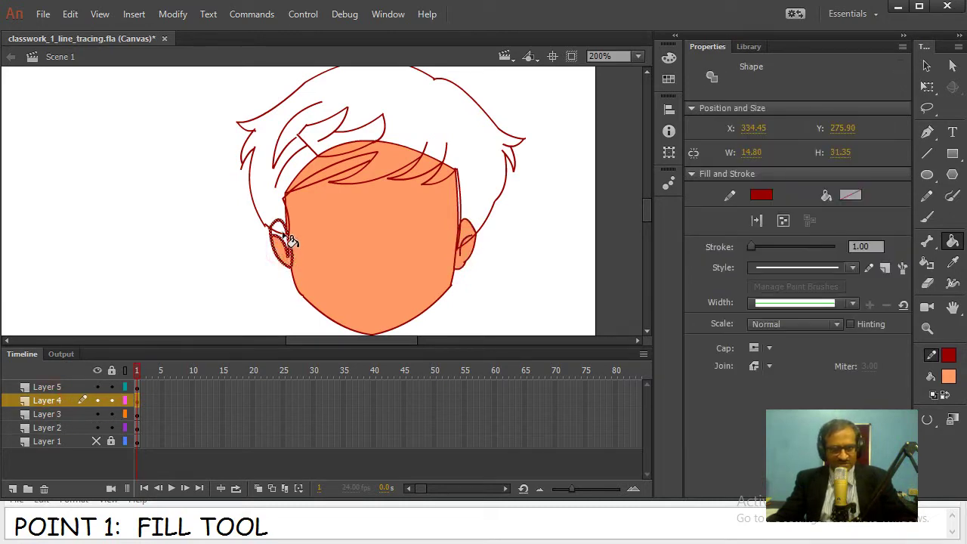
- Fill the main hair area on Layer 5 with dark grey using the Paint Bucket tool
click(62, 387)
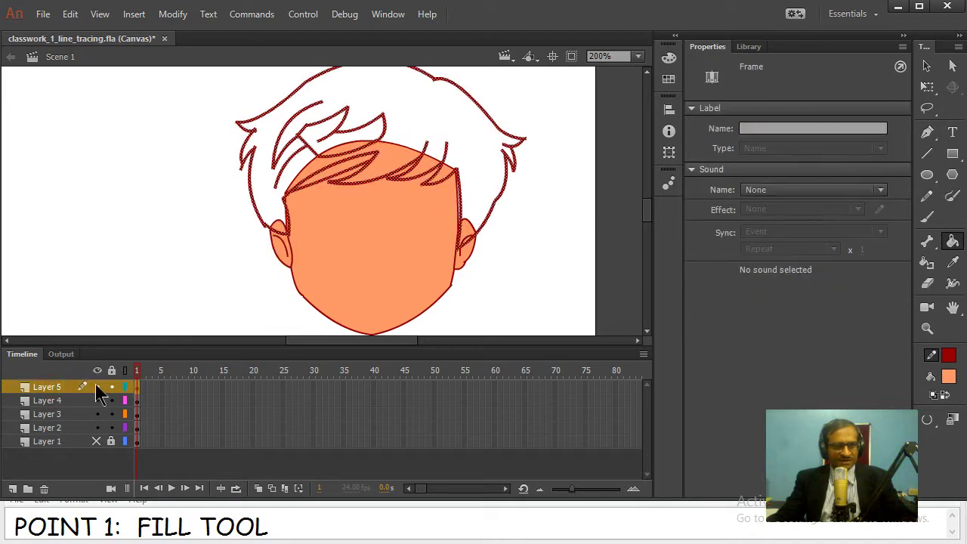
click(952, 241)
click(857, 199)
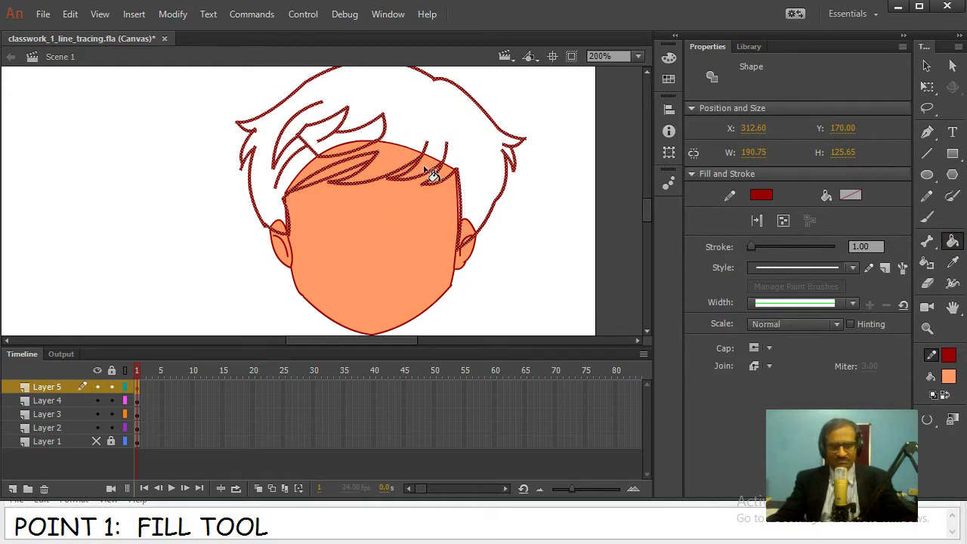
click(57, 388)
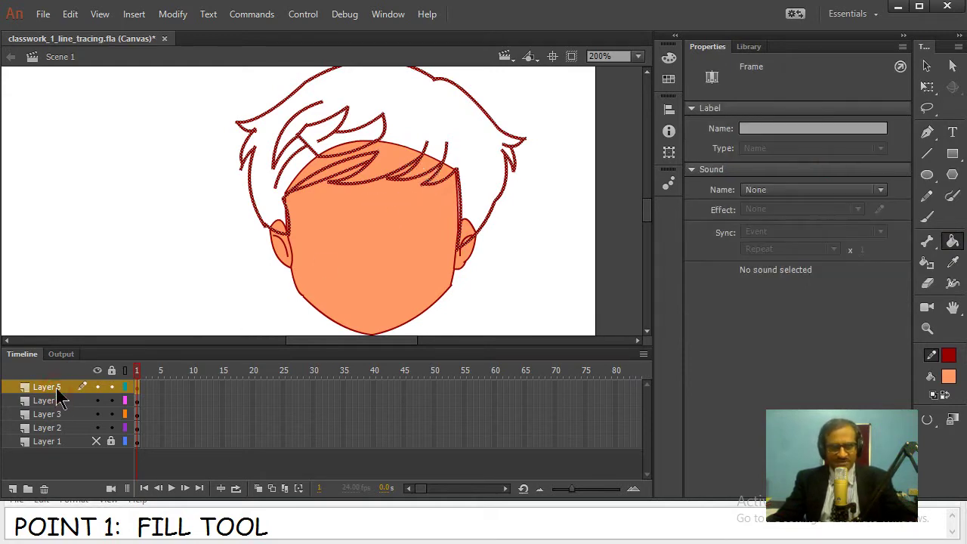
click(531, 181)
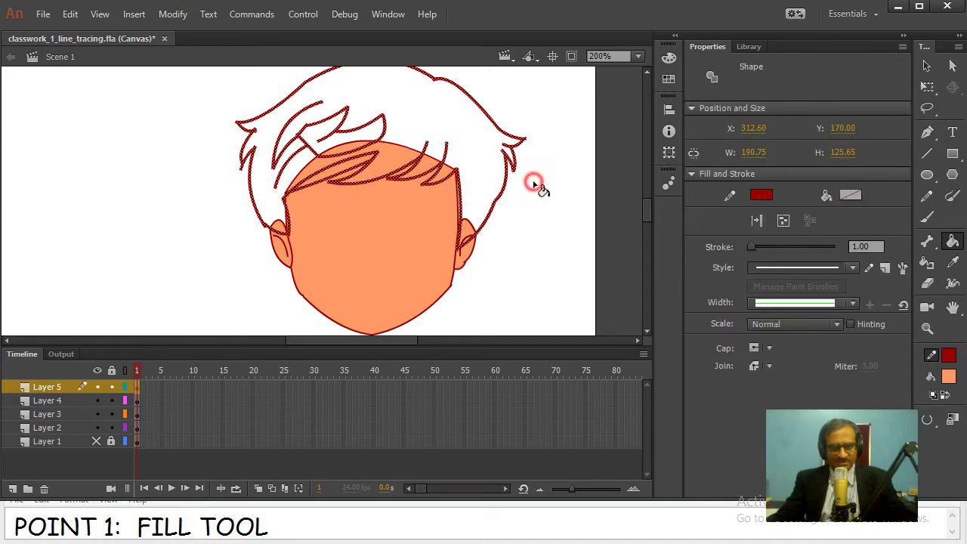
click(535, 184)
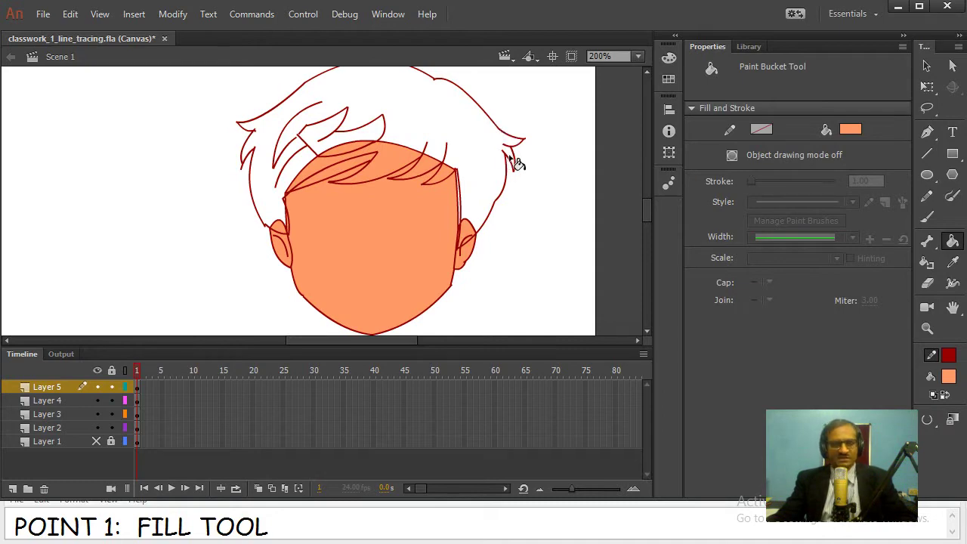
click(858, 132)
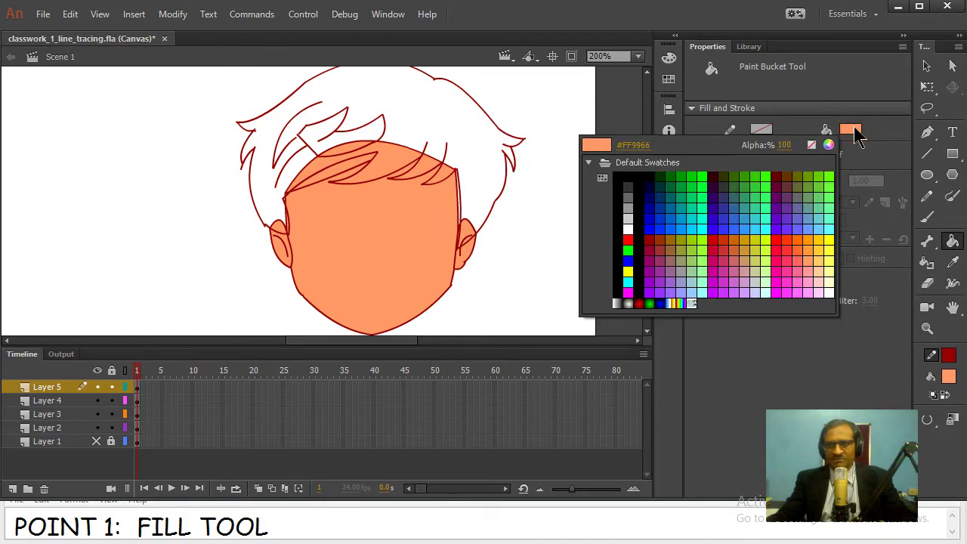
click(632, 187)
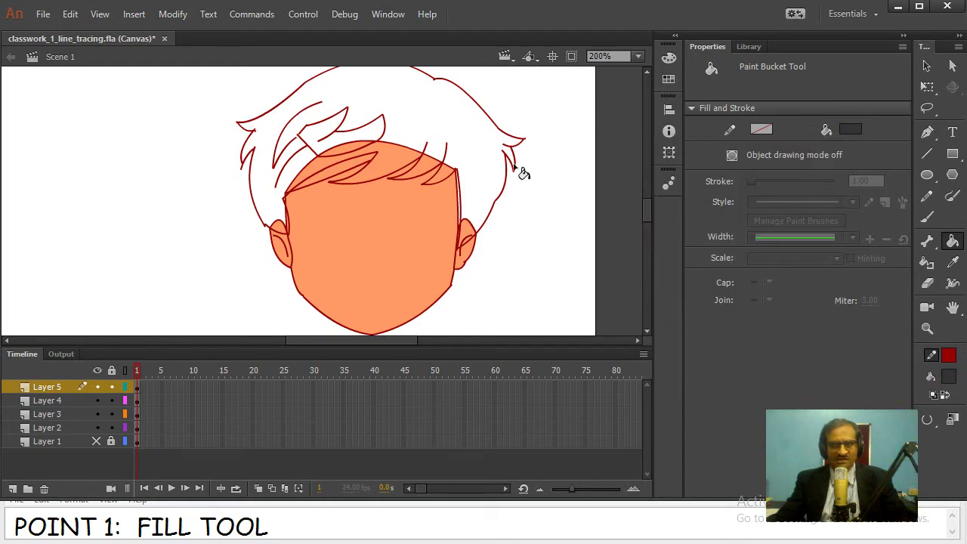
click(434, 129)
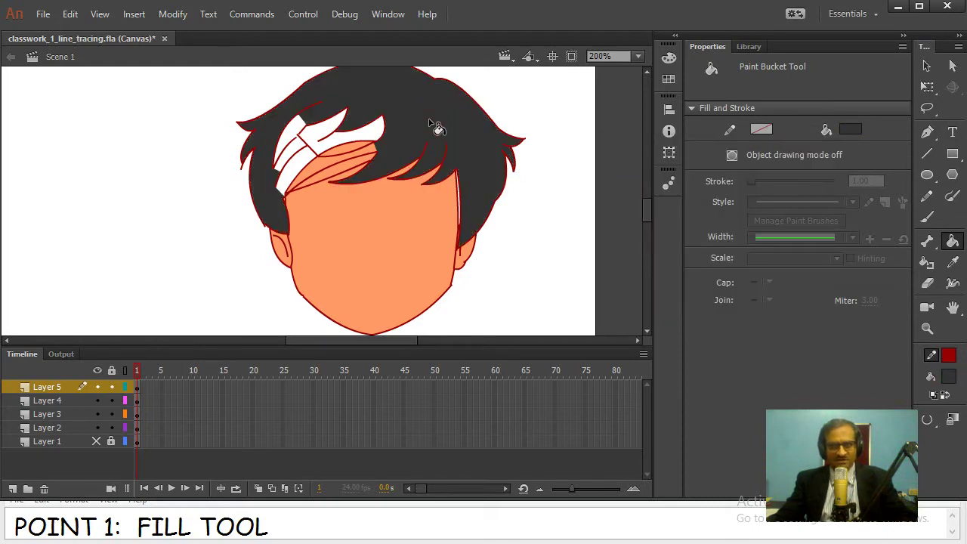
- Fill the remaining unfilled strands of the fringe on Layer 5 with the same dark grey
click(362, 138)
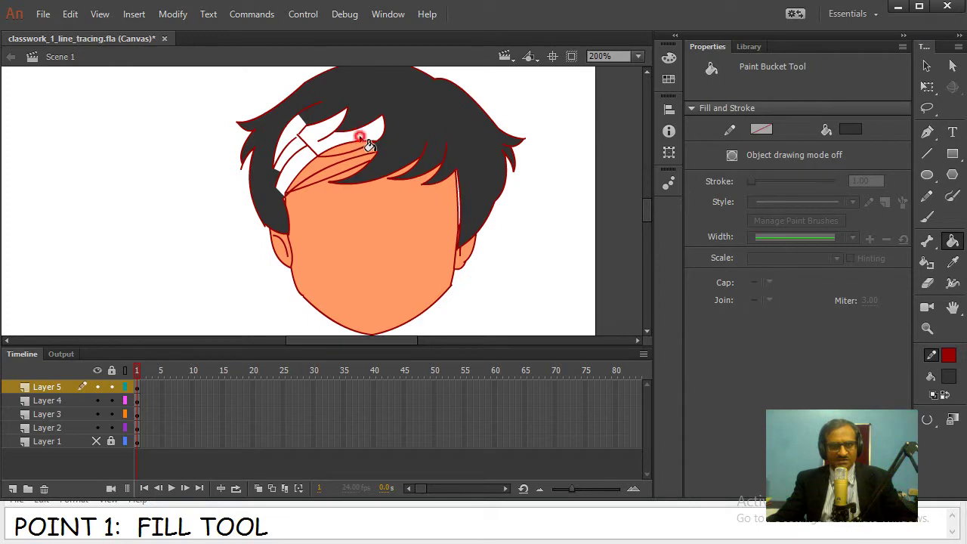
click(306, 139)
click(290, 146)
click(302, 127)
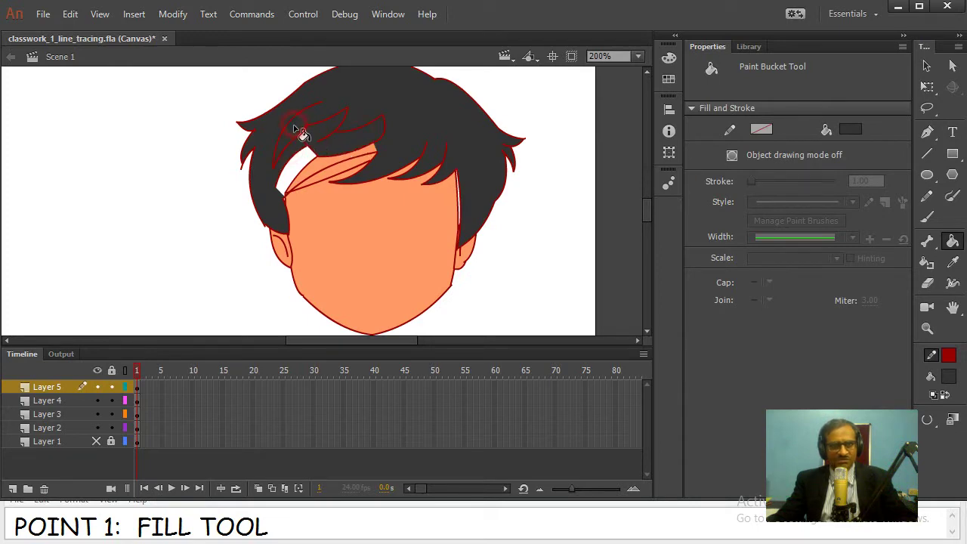
click(299, 165)
click(338, 163)
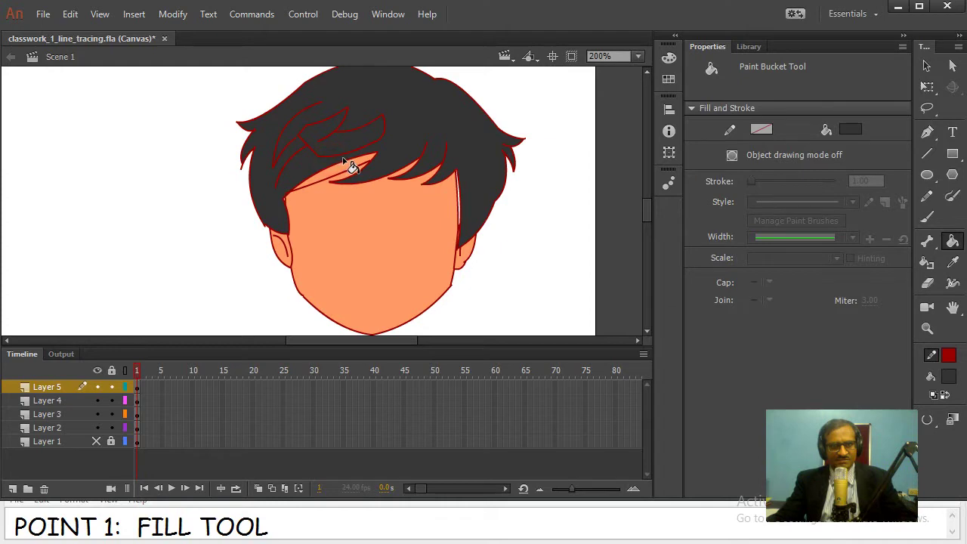
click(351, 174)
click(317, 183)
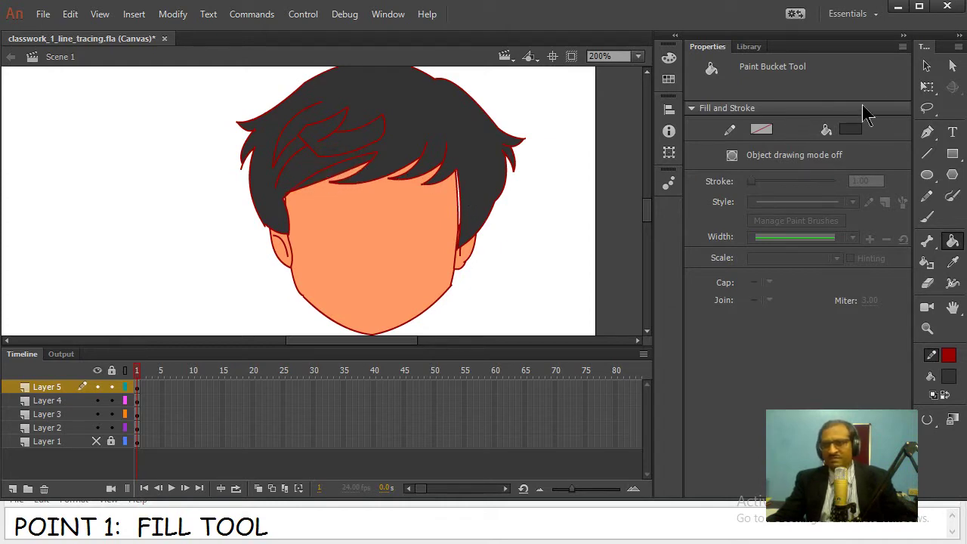
- Bend the inner edge of the right-hand sideburn towards the face with the Selection tool to close the white gap
click(927, 67)
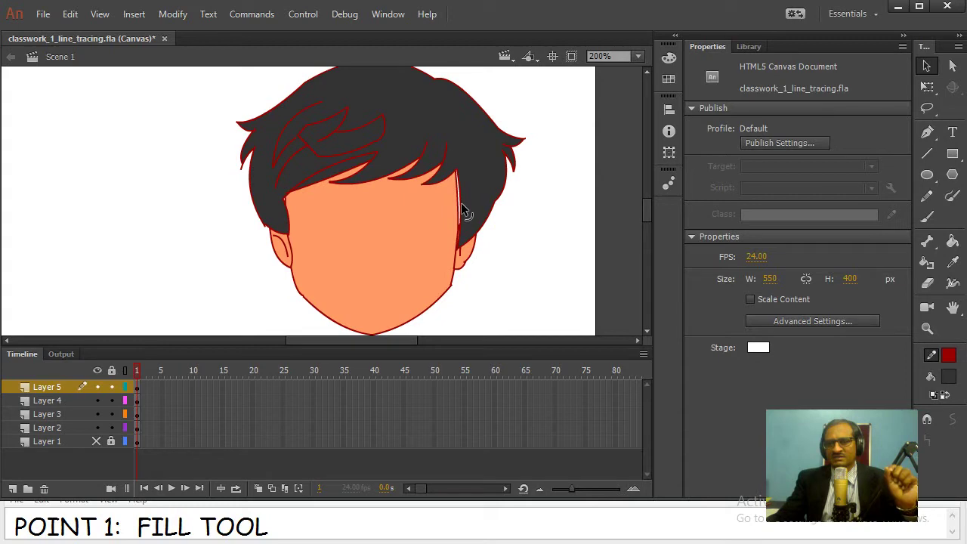
drag(464, 211, 456, 209)
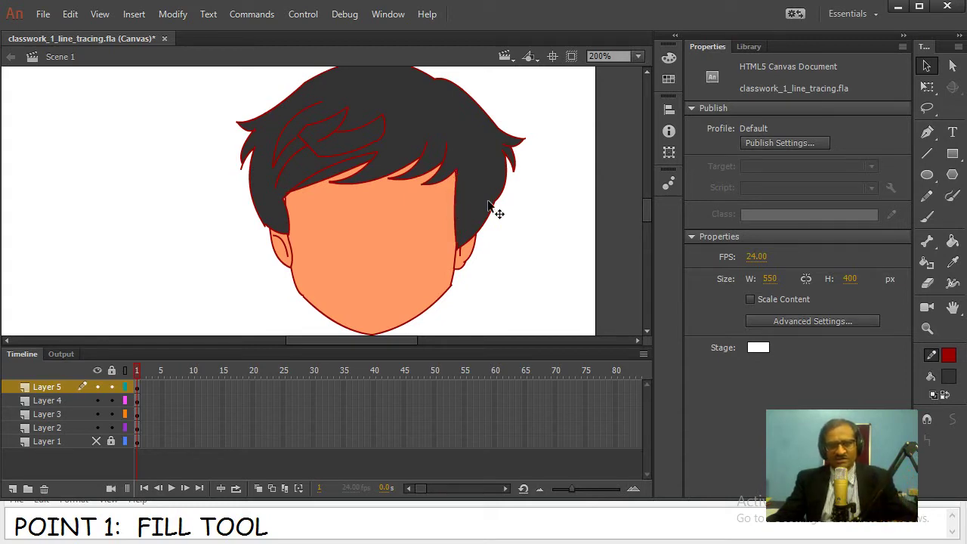
click(552, 252)
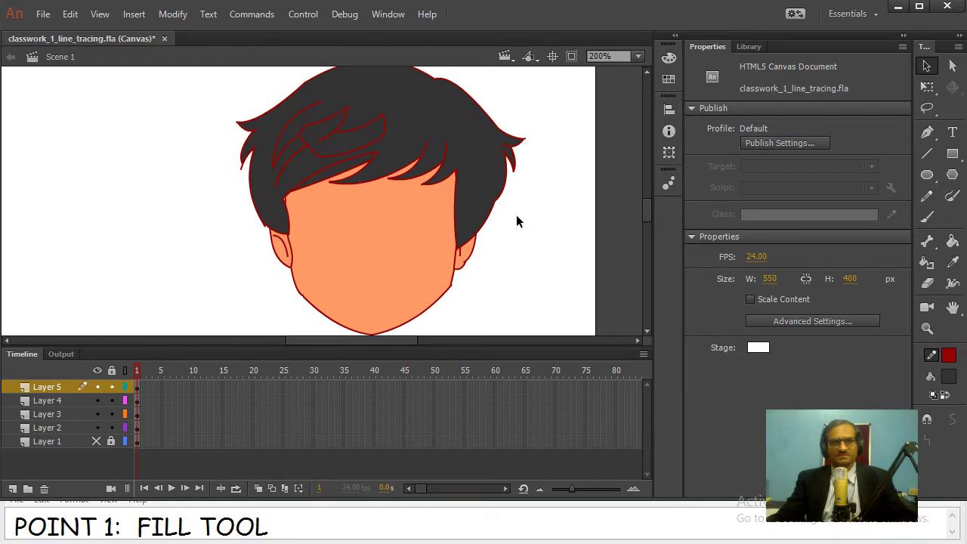
scroll(516, 218, up, 5)
scroll(517, 217, down, 5)
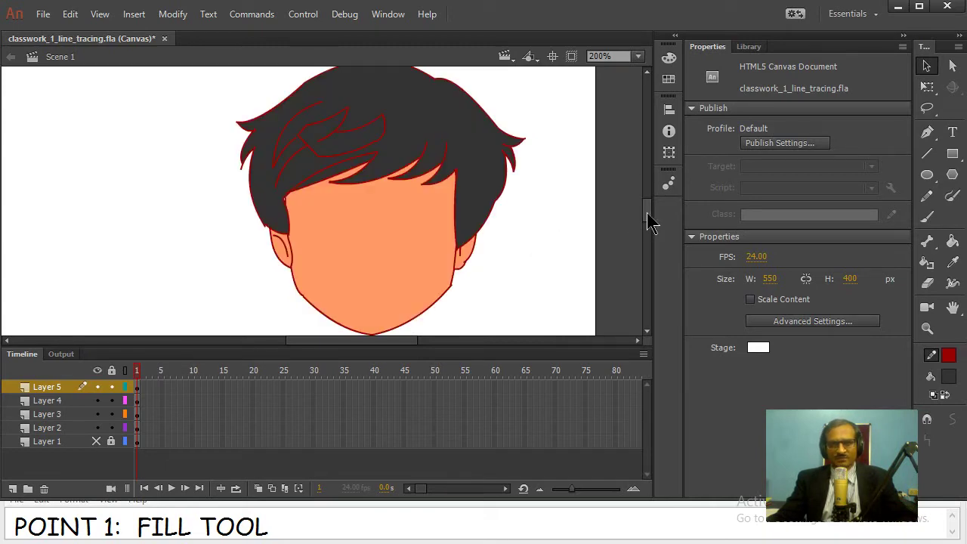
drag(650, 214, 648, 217)
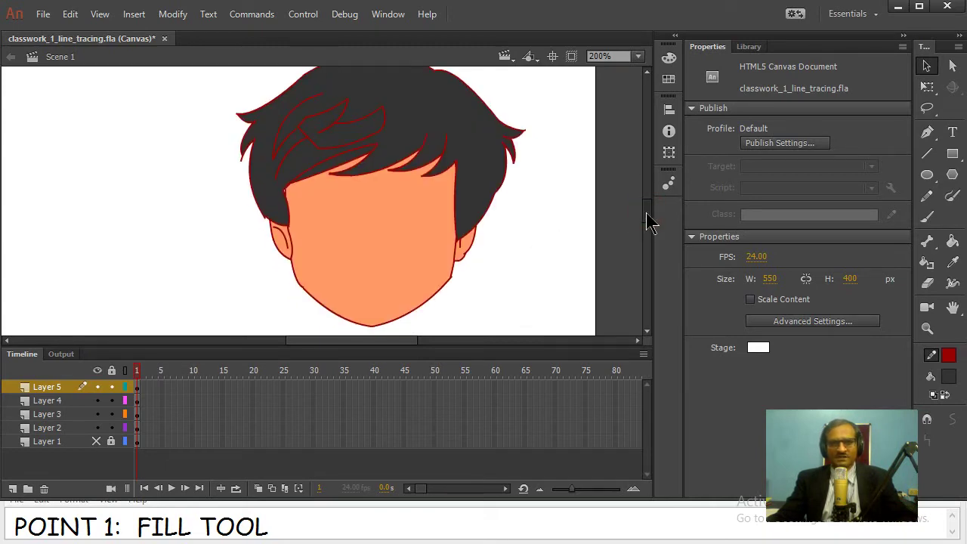
- Switch to the Notepad note and change its heading to "POINT 2: FLAT COLOR"
click(142, 527)
drag(137, 527, 271, 527)
text(FLAT COLOR)
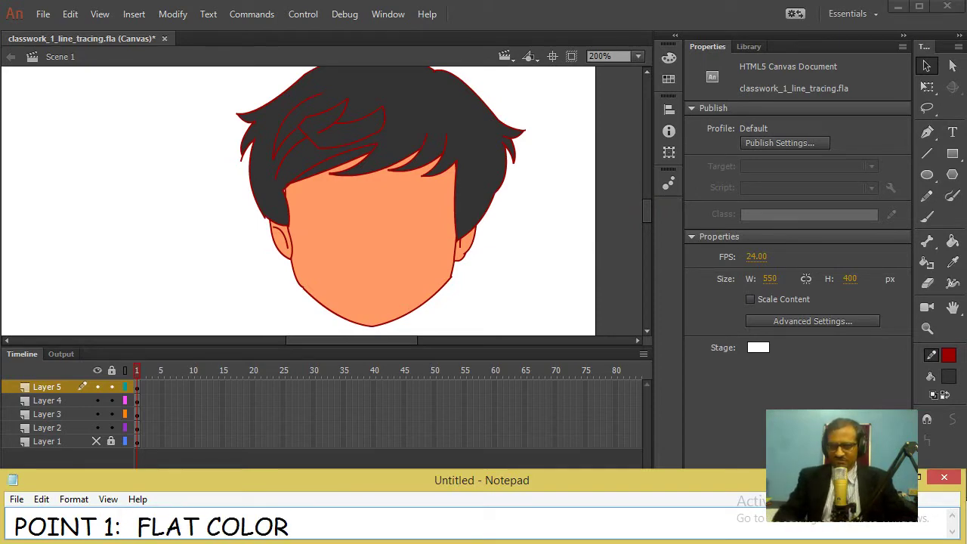
double_click(111, 527)
text(2)
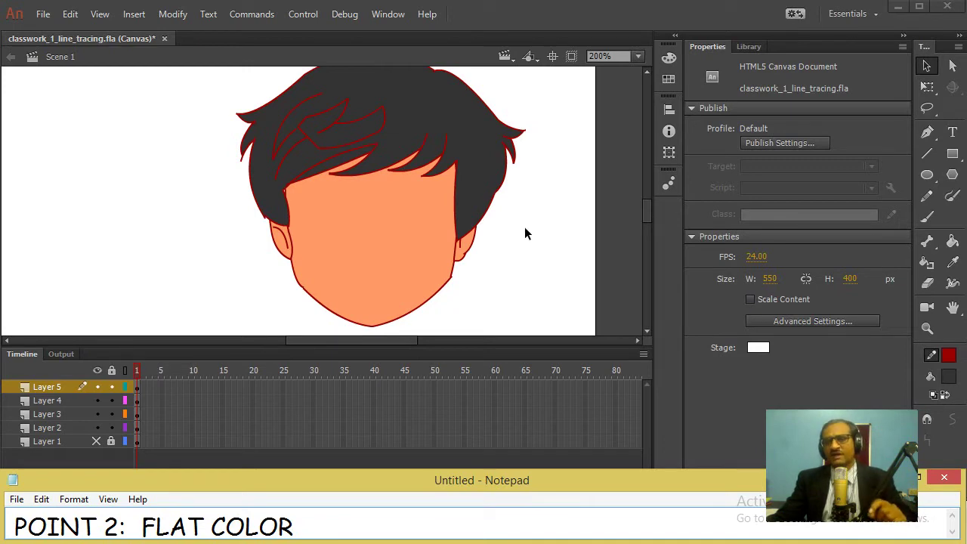
- Change the Notepad heading to "POINT 3: PATCH COLOR (FLAT COLOR)"
double_click(110, 526)
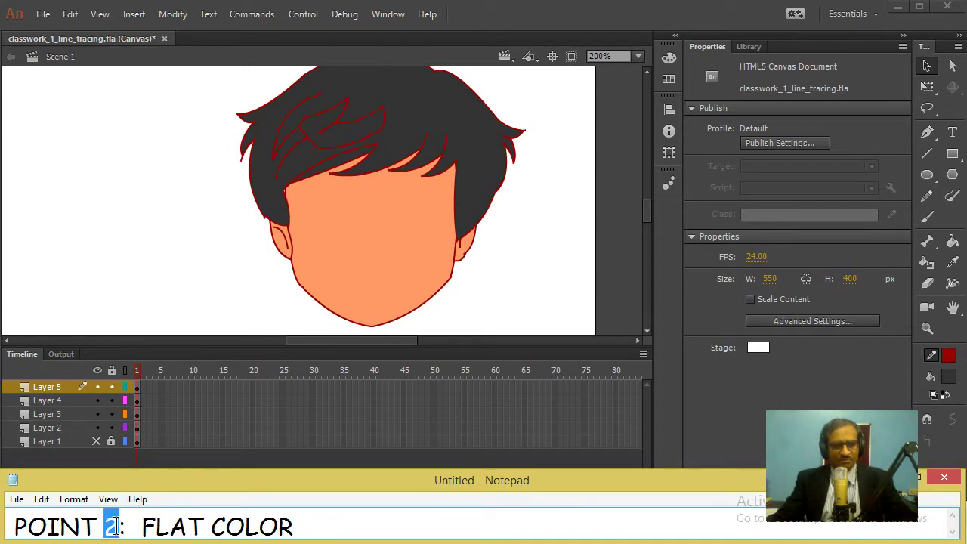
text(3)
drag(141, 526, 200, 524)
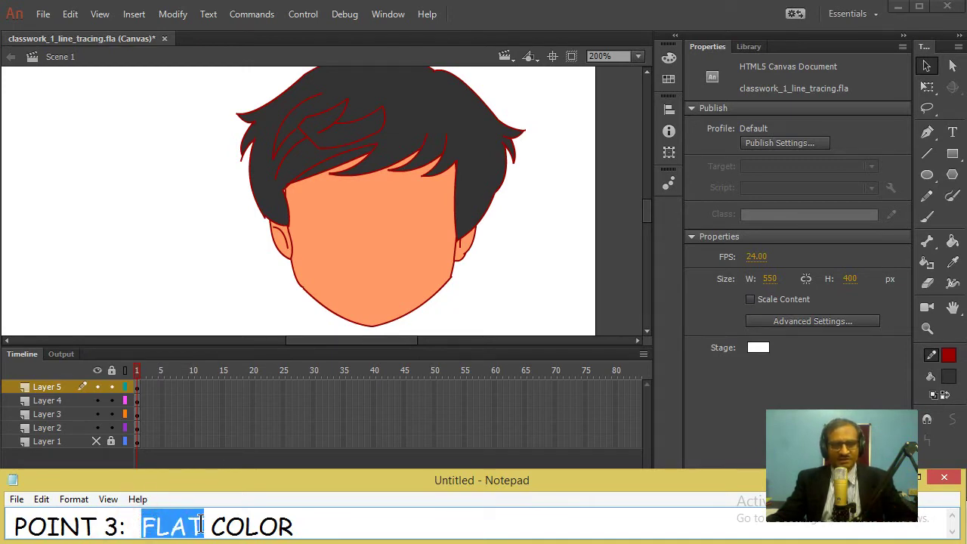
text(PATCH COLOR)
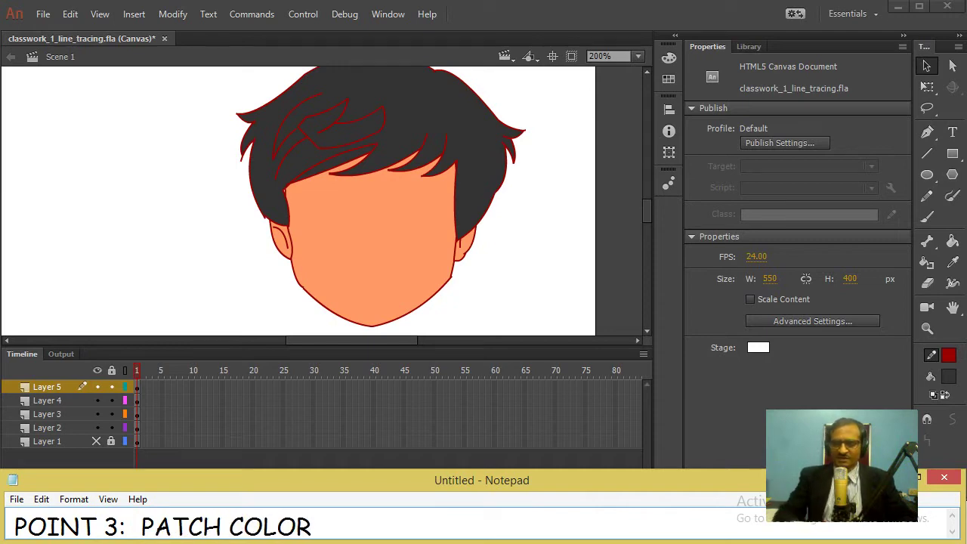
text( (FLAT COLOR)
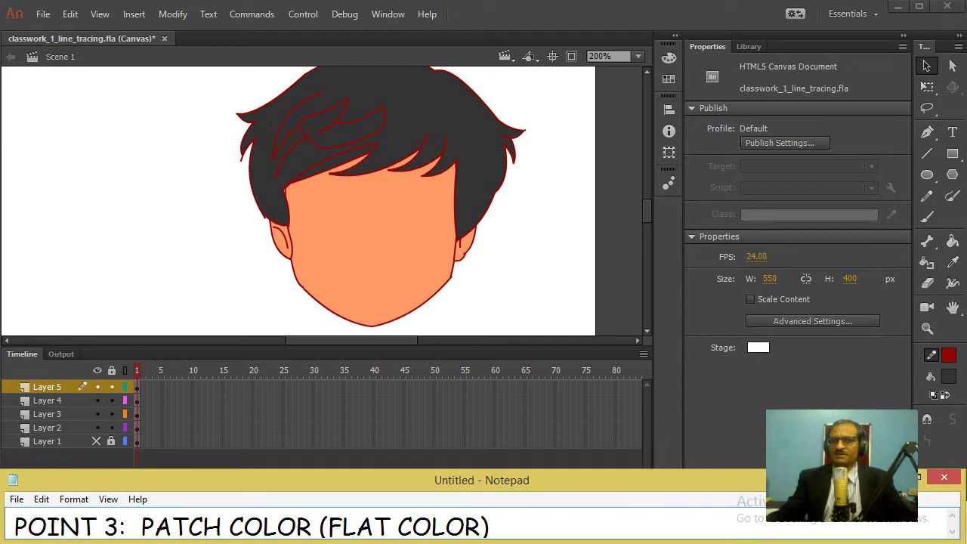
- In Animate, hide Layers 2 to 5 and show Layer 1 to examine the shading on the reference head's jaw and forehead
click(97, 427)
click(97, 401)
click(97, 387)
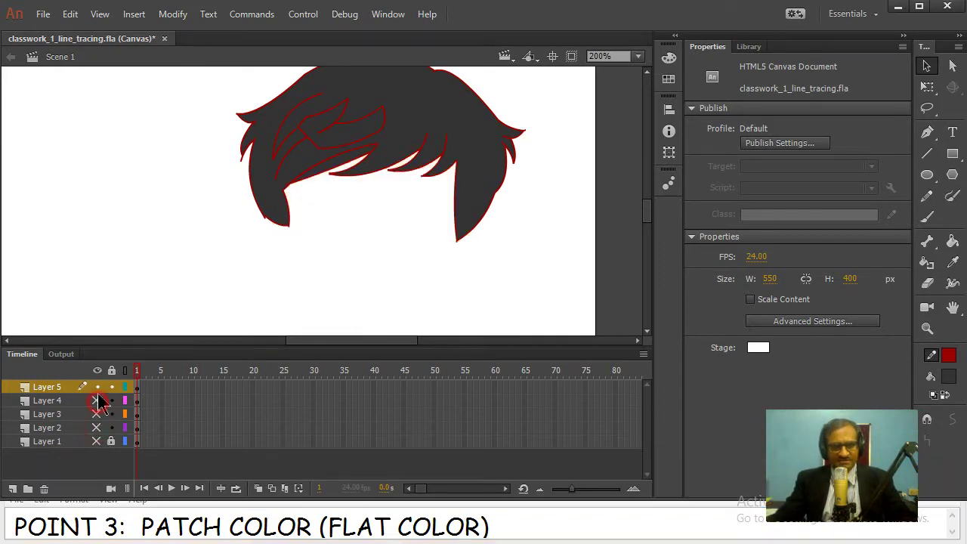
click(97, 442)
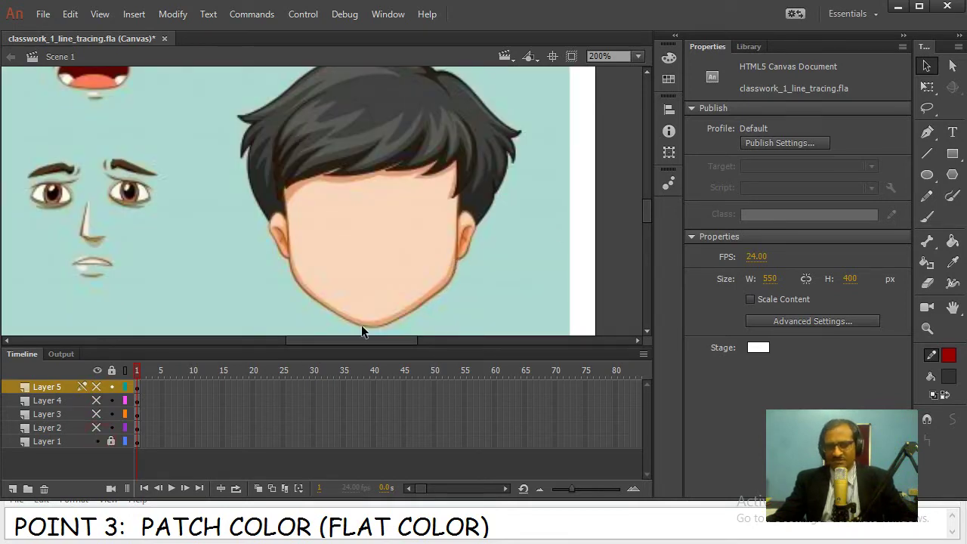
drag(647, 211, 647, 208)
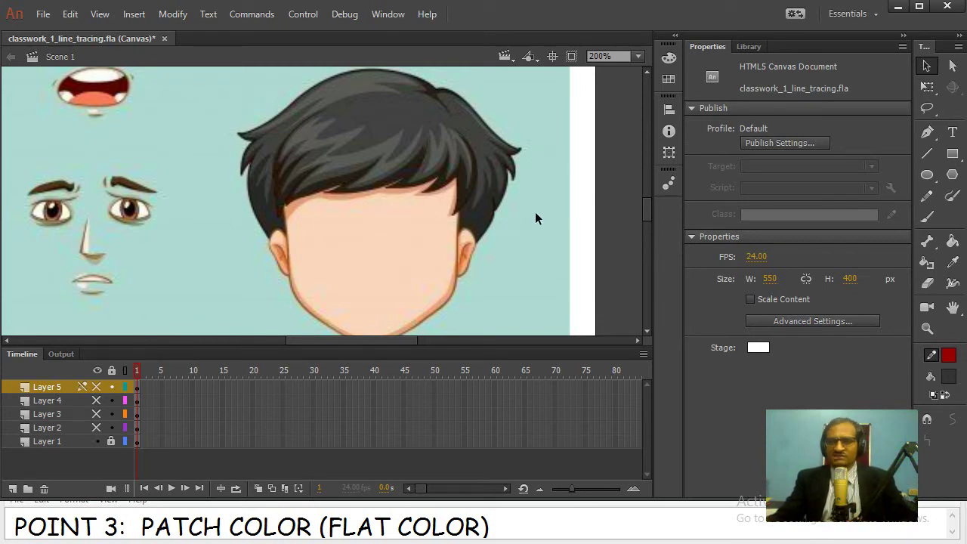
drag(648, 209, 648, 216)
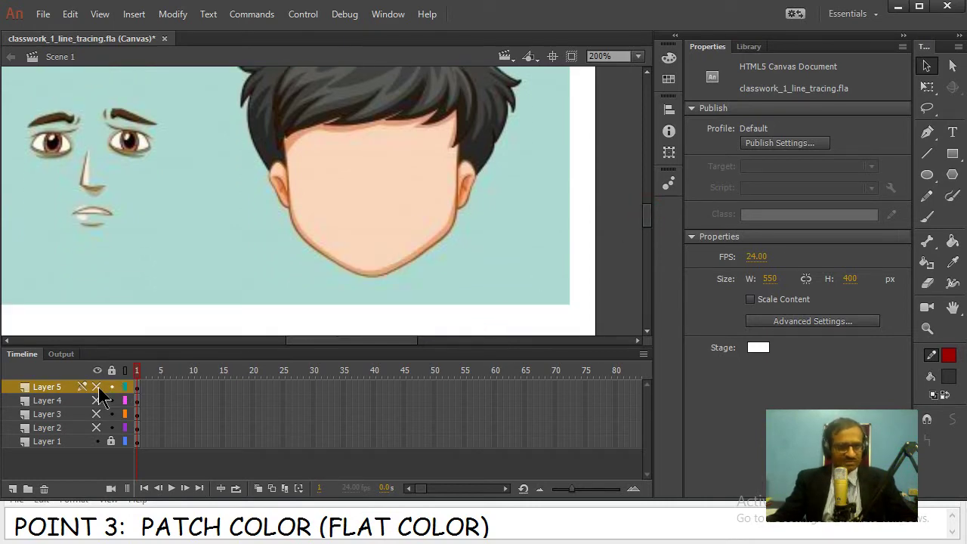
- Make Layers 2 to 5 visible again over the reference image and make Layer 2 active with nothing selected
drag(97, 389, 98, 402)
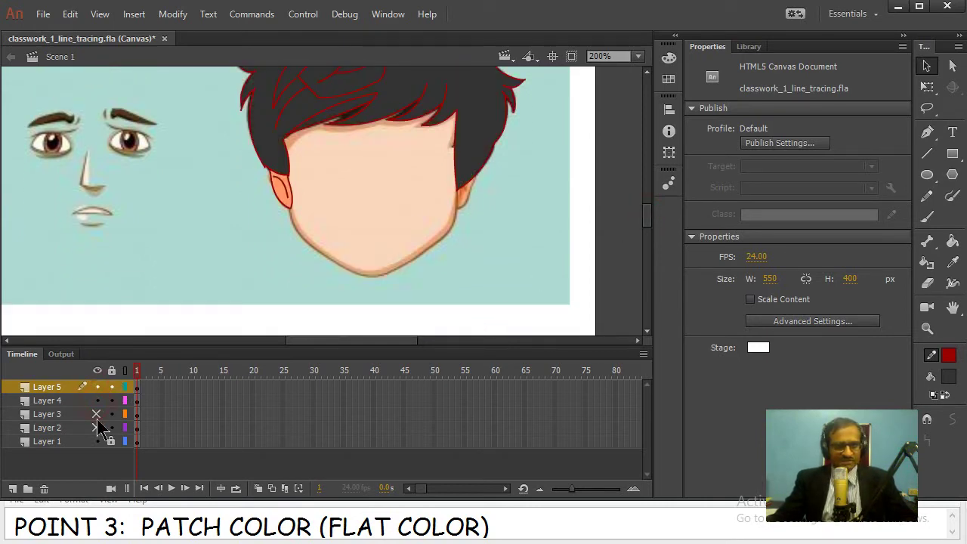
click(97, 415)
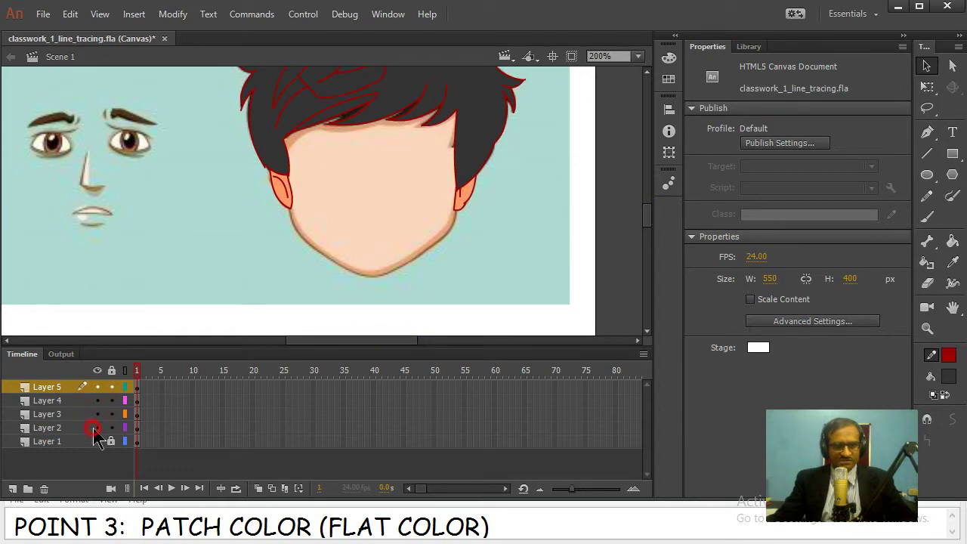
click(93, 430)
click(71, 431)
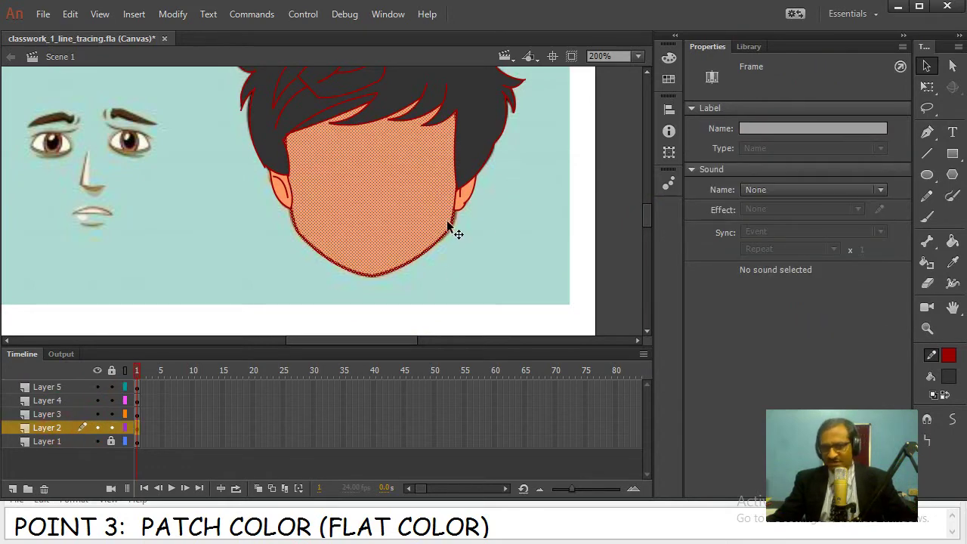
click(406, 244)
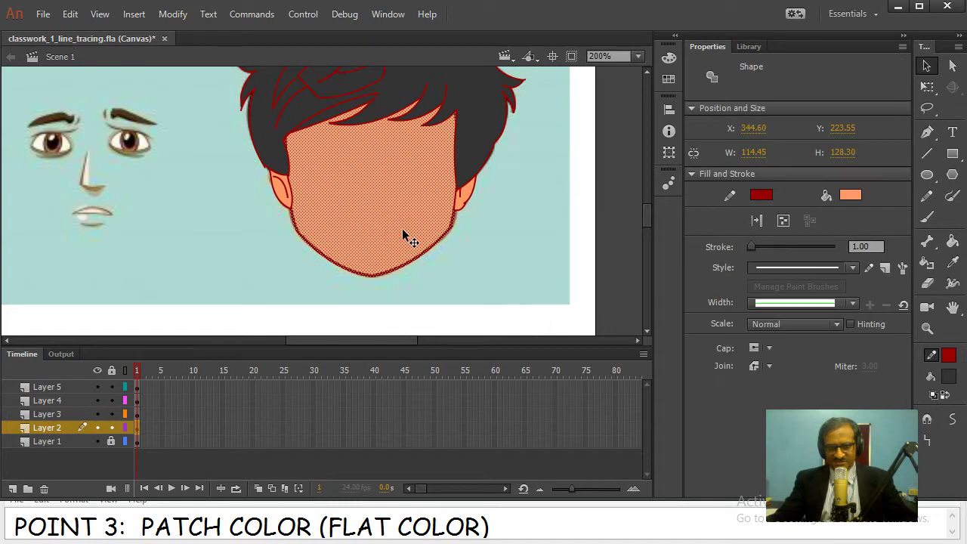
click(433, 235)
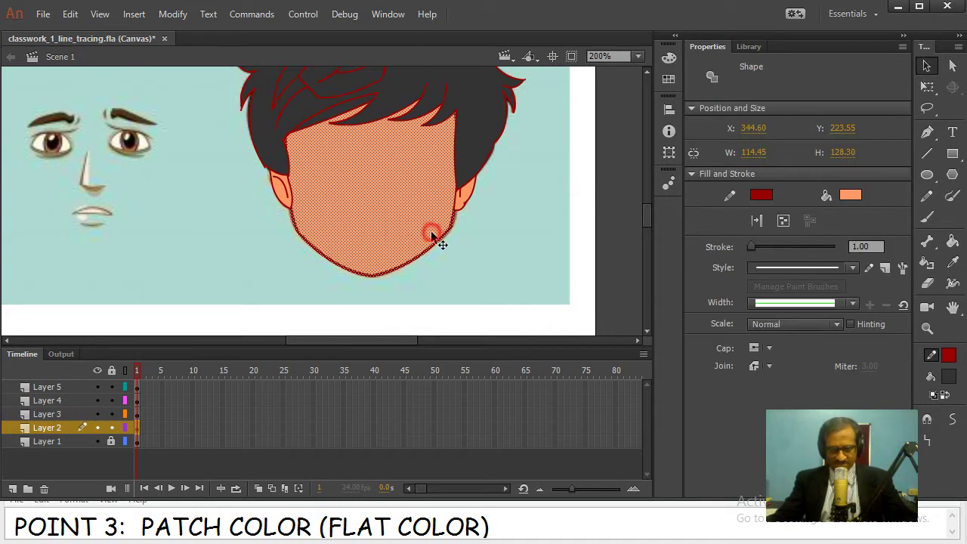
key(Escape)
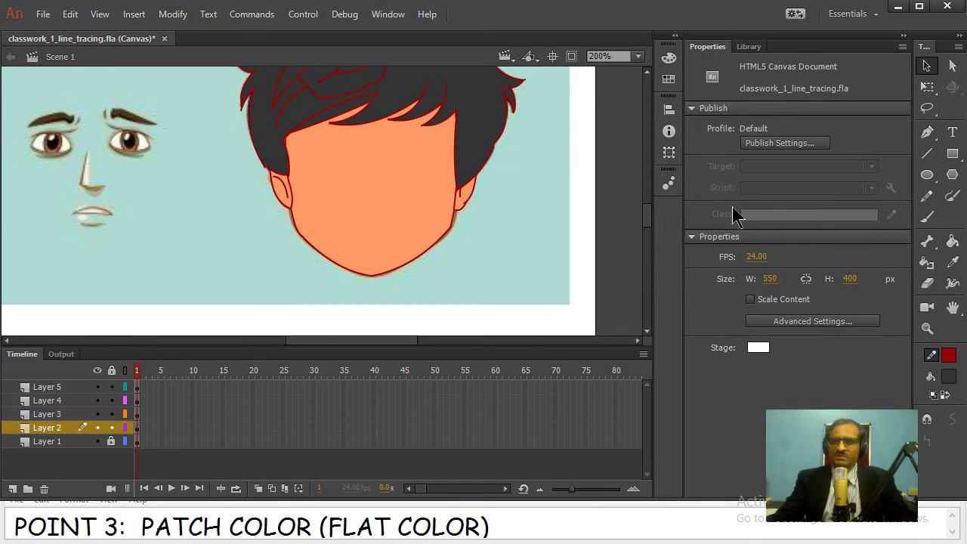
- Draw shading boundary lines inside both sides of the jaw and across the forehead on Layer 2 with the Line tool, bending them to the face's contour
click(930, 151)
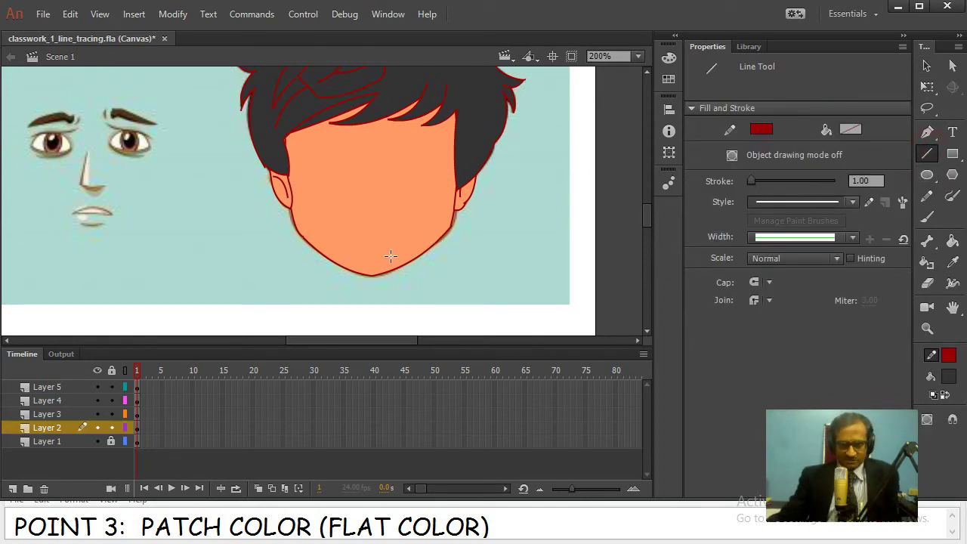
drag(373, 270, 447, 229)
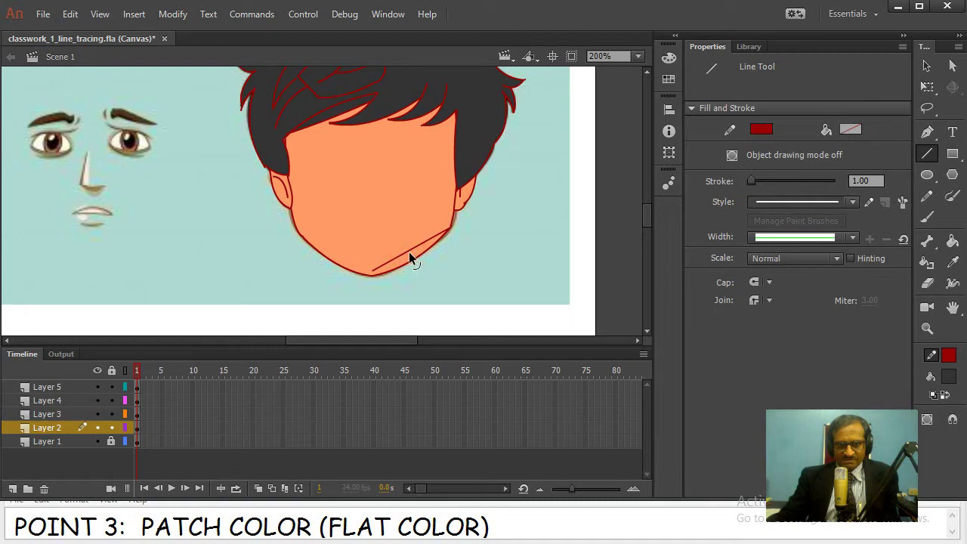
mouse_move(408, 259)
mouse_down()
mouse_move(355, 261)
mouse_move(289, 210)
mouse_move(295, 219)
mouse_up()
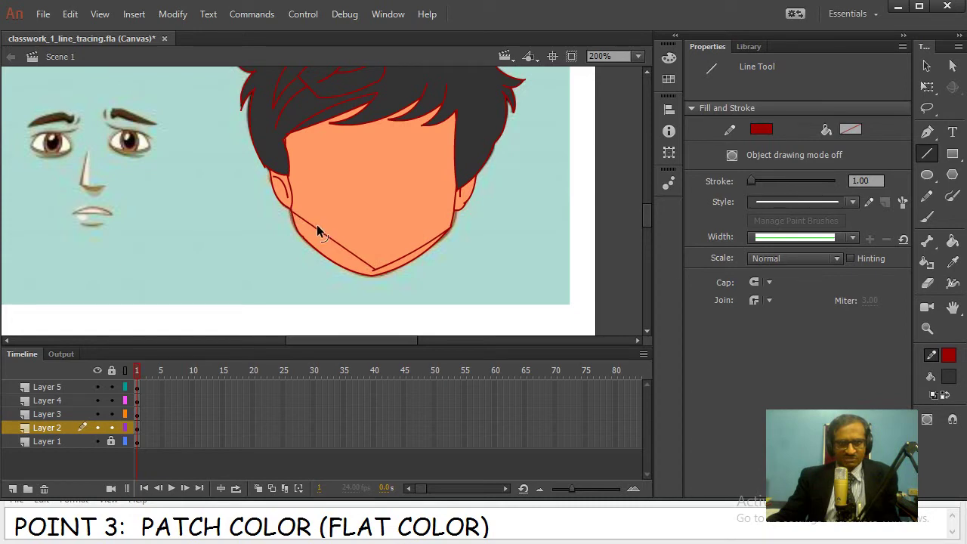
drag(318, 230, 321, 243)
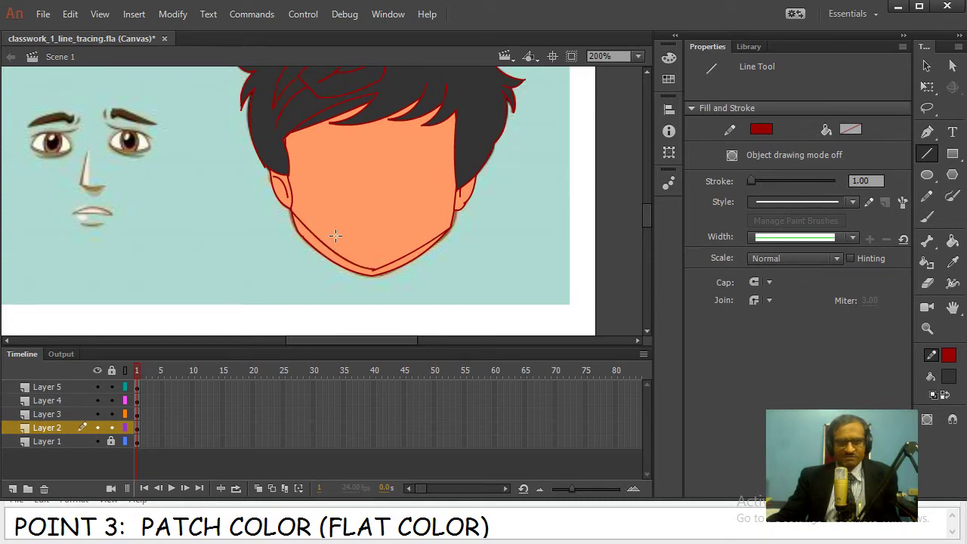
drag(286, 142, 454, 123)
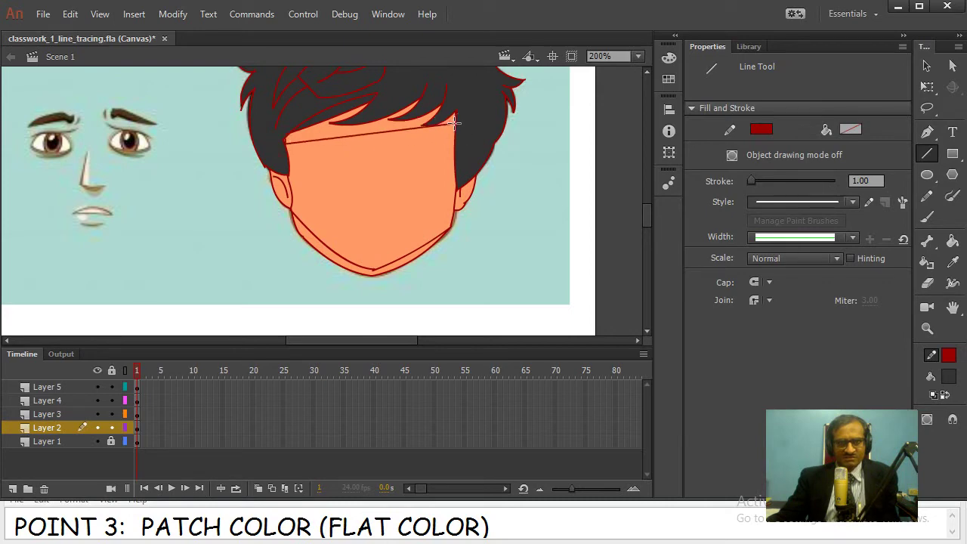
drag(373, 133, 352, 127)
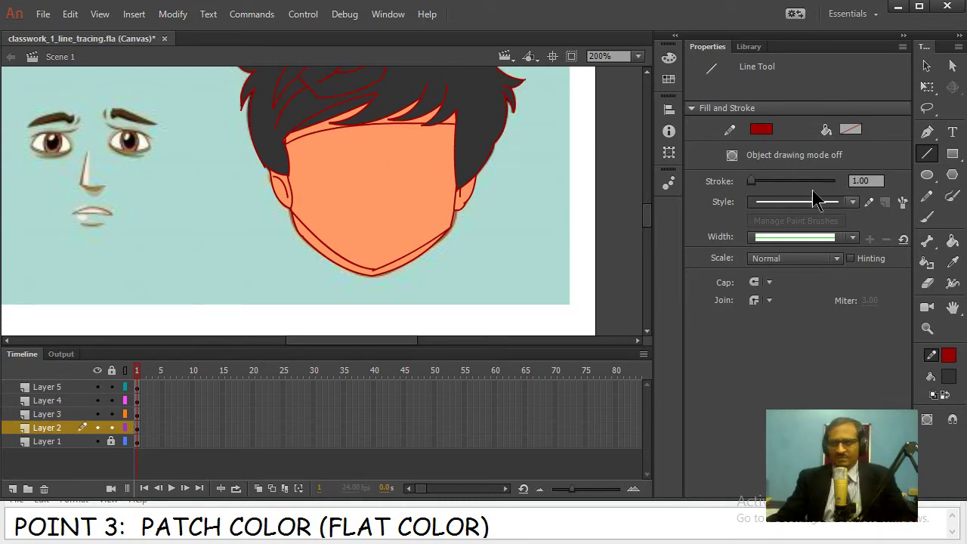
- Fill the left jaw shading strip on Layer 2 with orange-red #FF3300 using the Paint Bucket tool
click(953, 242)
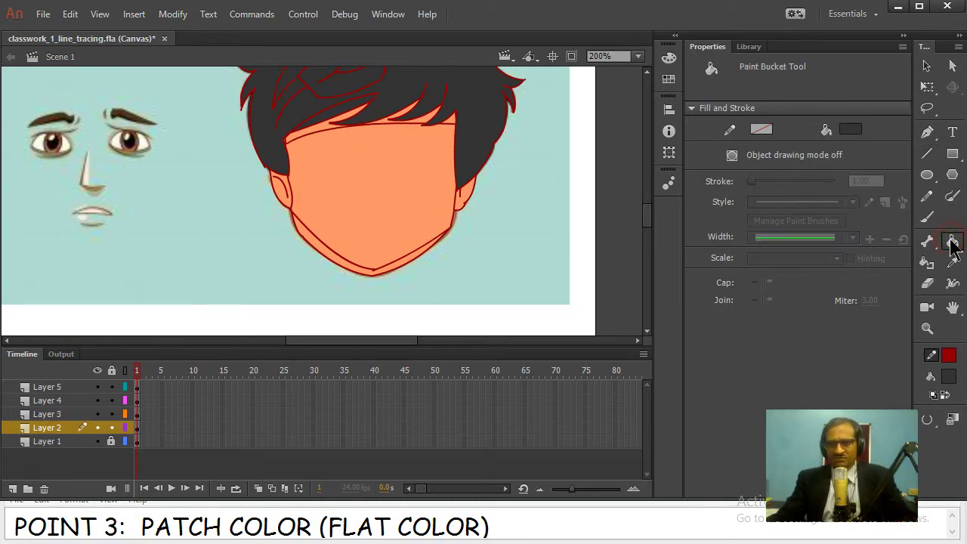
click(950, 377)
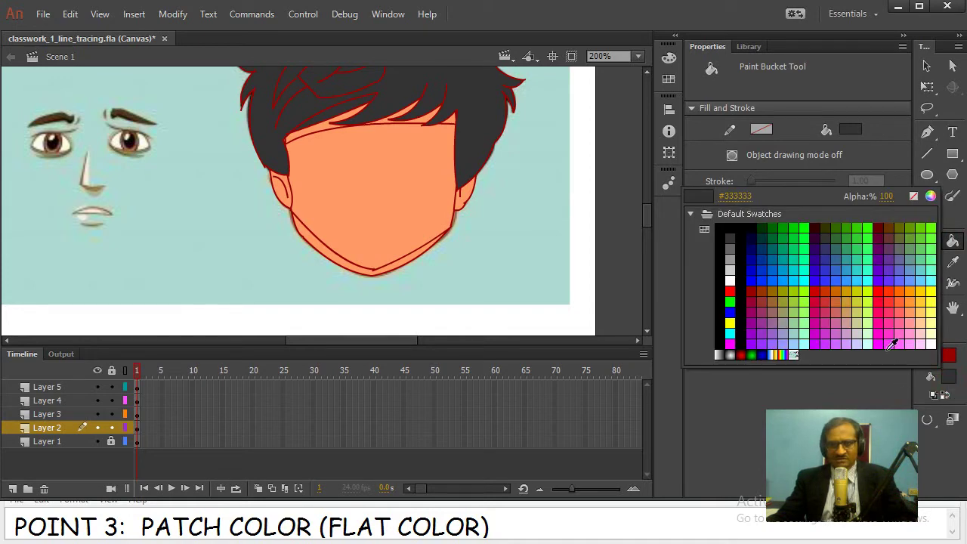
click(898, 287)
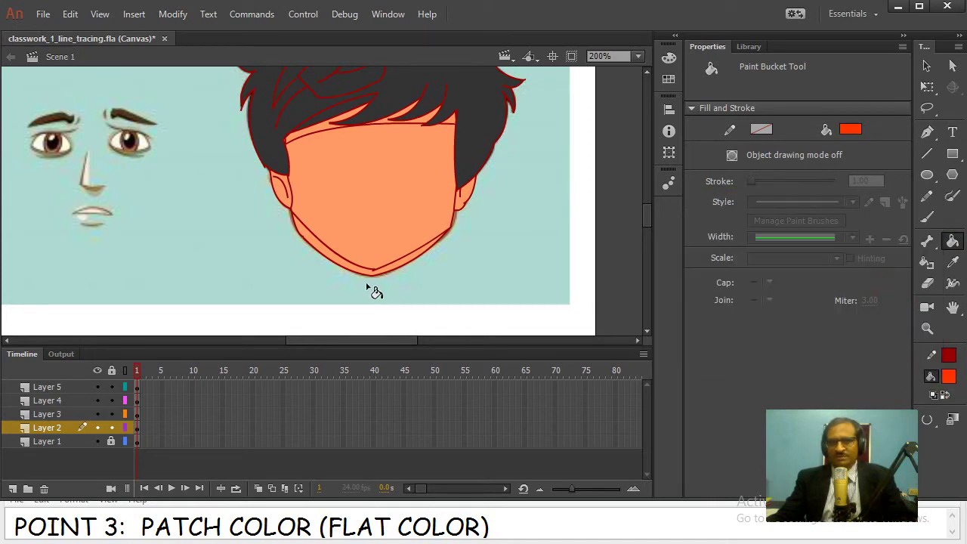
click(325, 246)
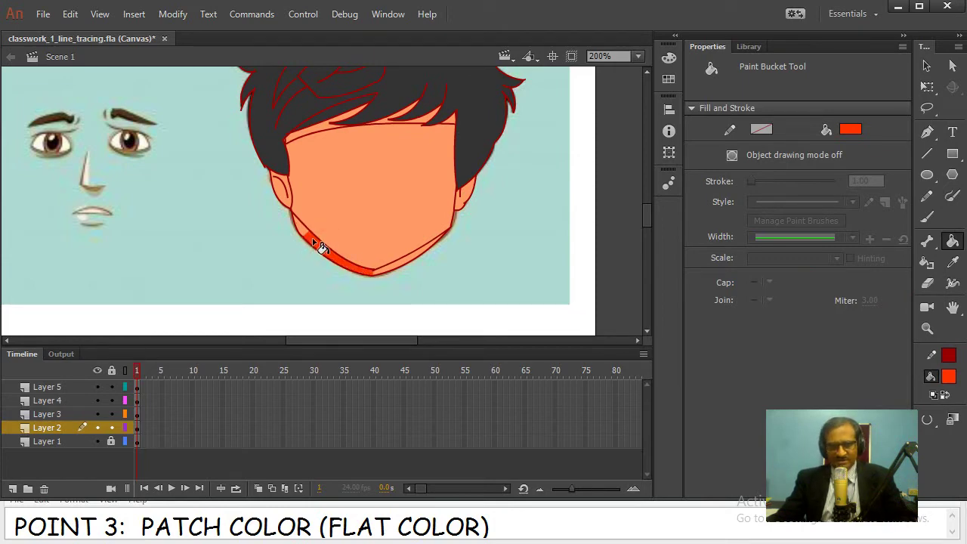
- Refill the left jaw shading strip with a softer, pinker red swatch using the Paint Bucket tool
click(850, 129)
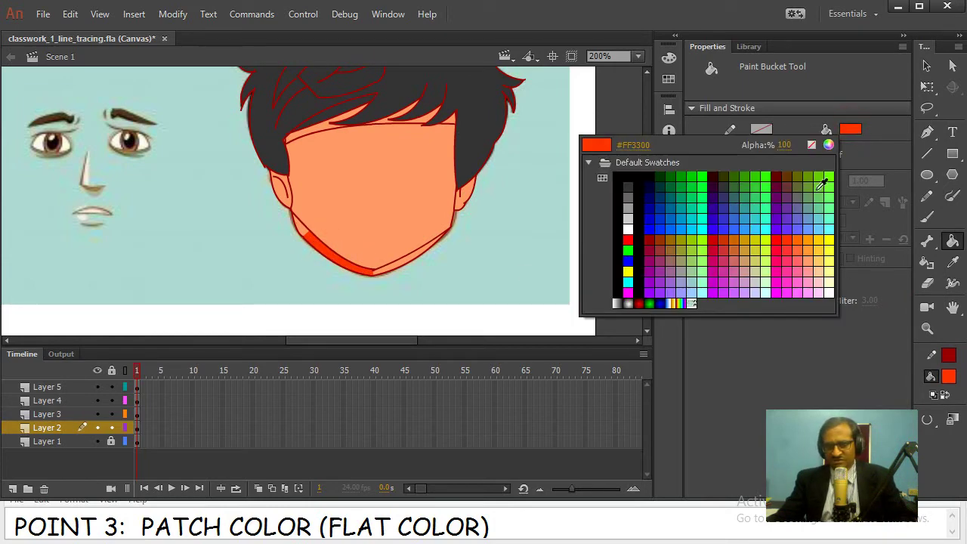
click(793, 241)
click(317, 244)
click(287, 215)
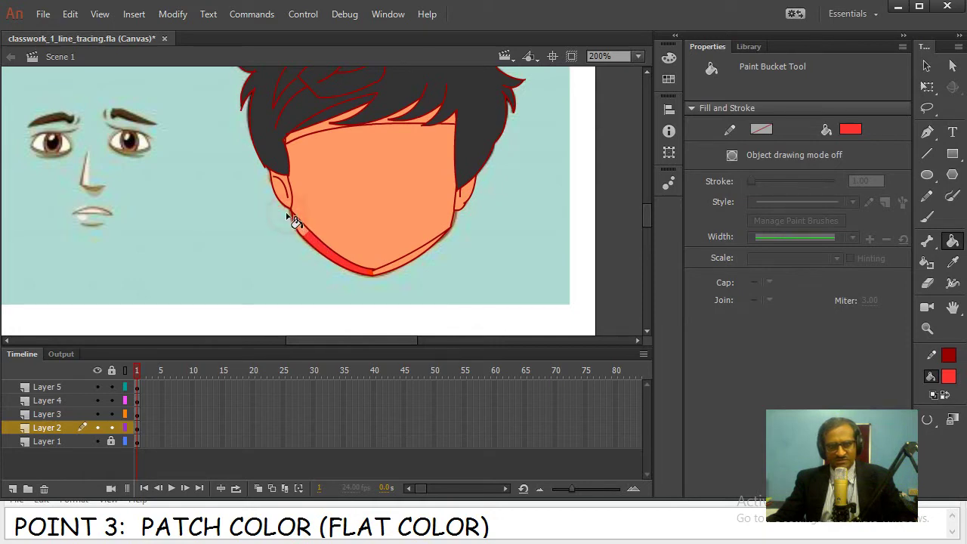
click(372, 257)
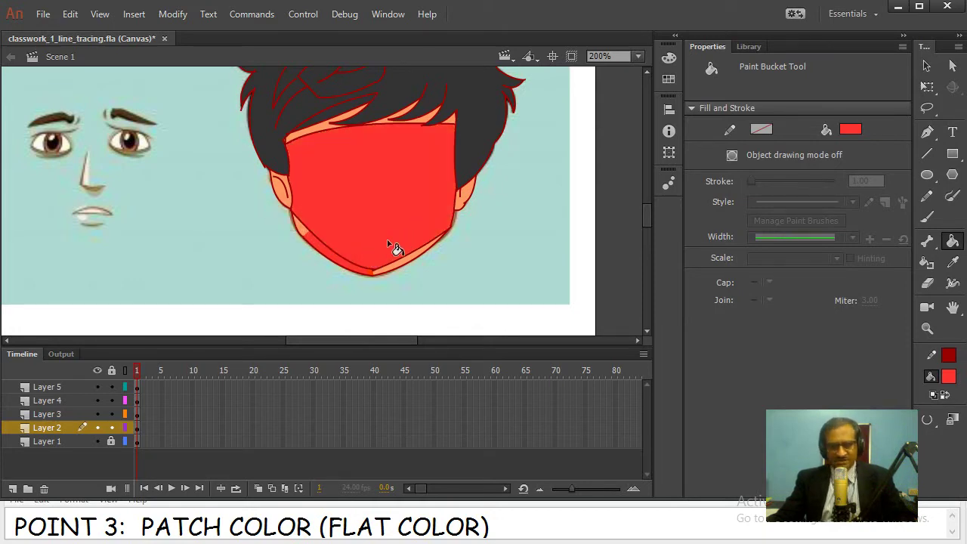
key(ctrl+equal)
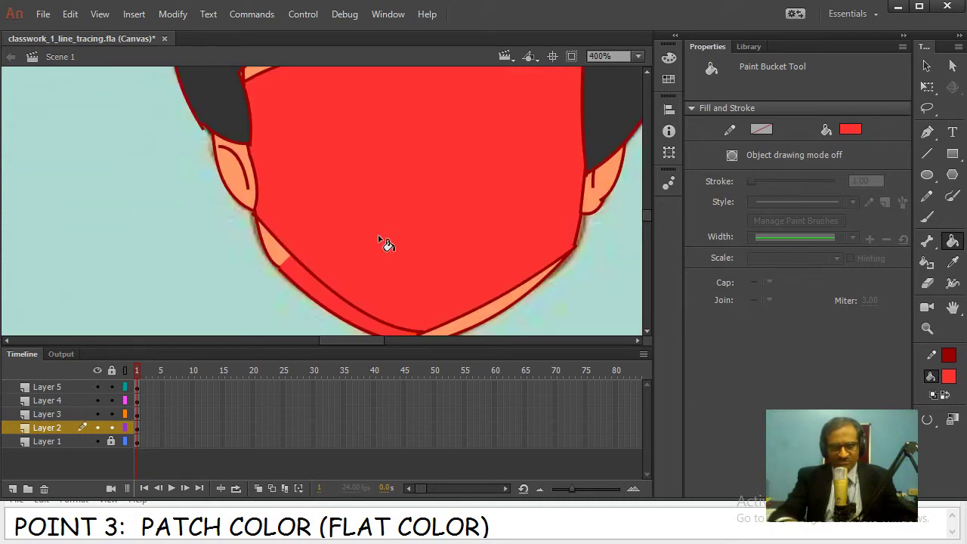
drag(360, 216, 332, 162)
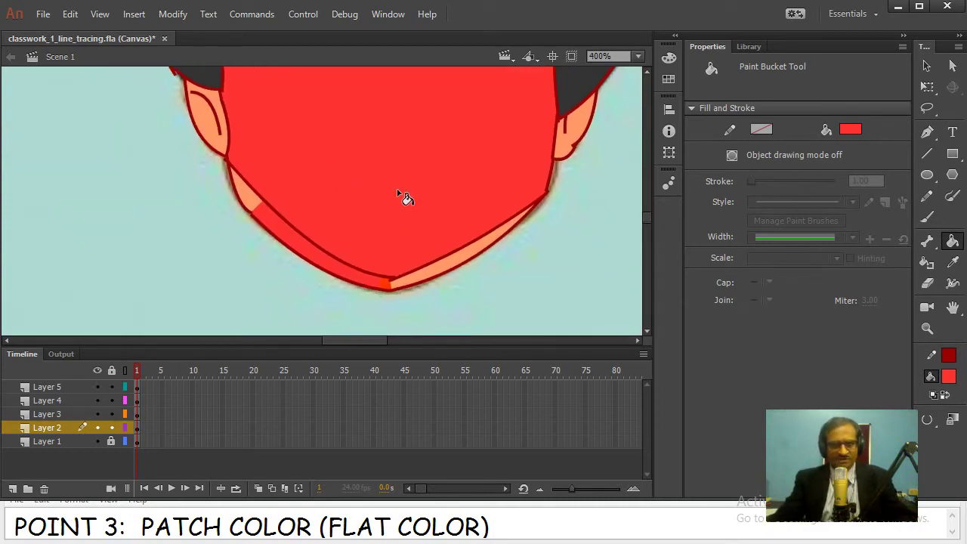
key(ctrl+z)
- Fill the unfilled upper part of the left jaw strip and the right jaw strip on Layer 2 with red #FF3333
click(244, 192)
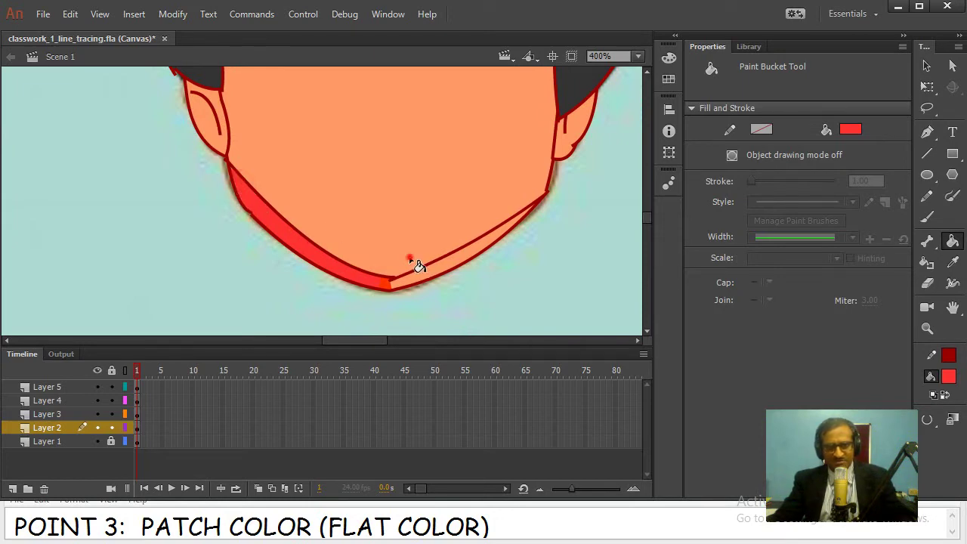
click(413, 260)
key(ctrl+z)
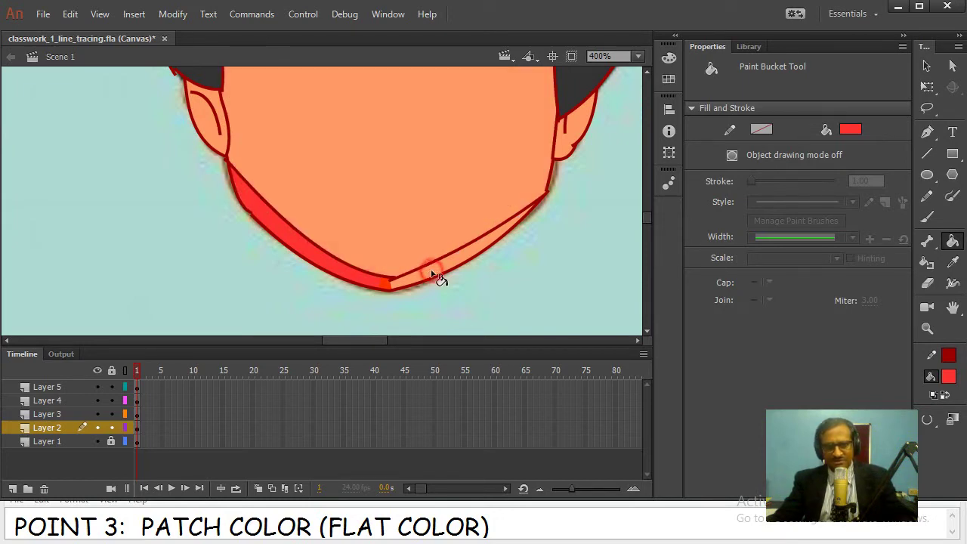
click(431, 273)
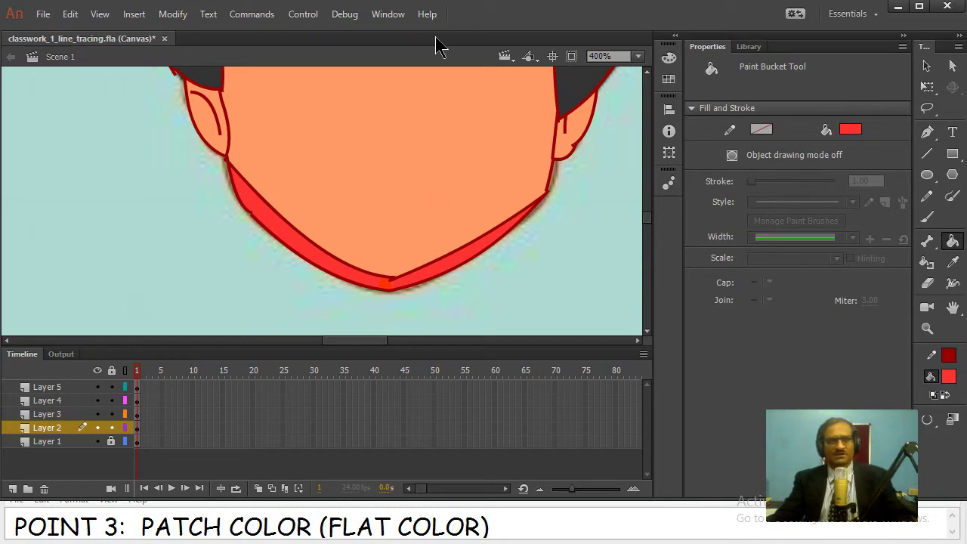
- Fill the forehead shading areas under the hair fringe and the leftover patch at the chin tip with the same red
drag(431, 144, 431, 317)
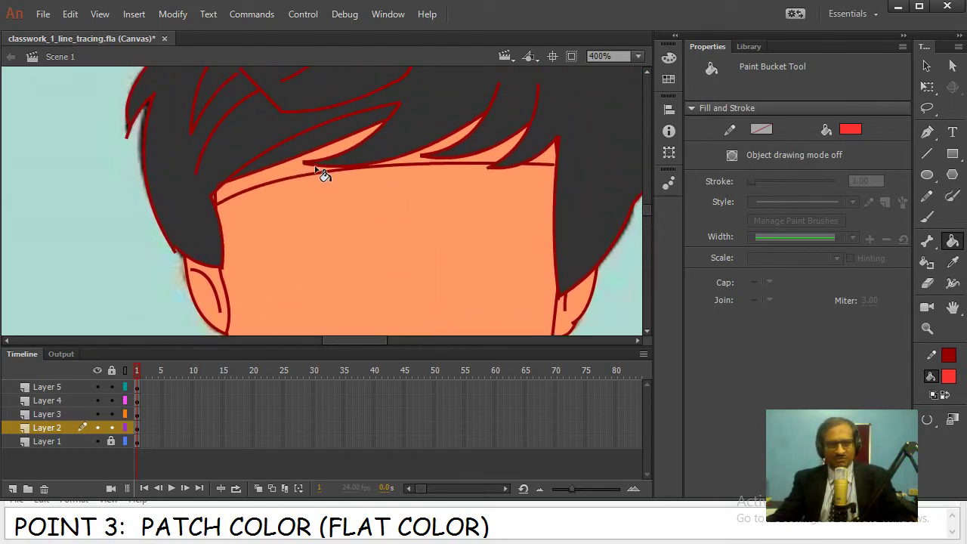
click(300, 172)
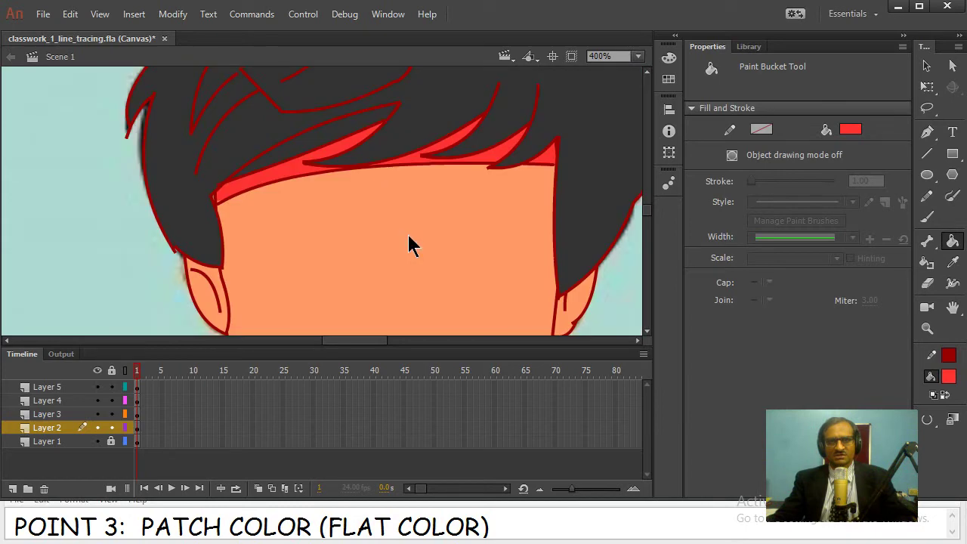
scroll(407, 246, down, 5)
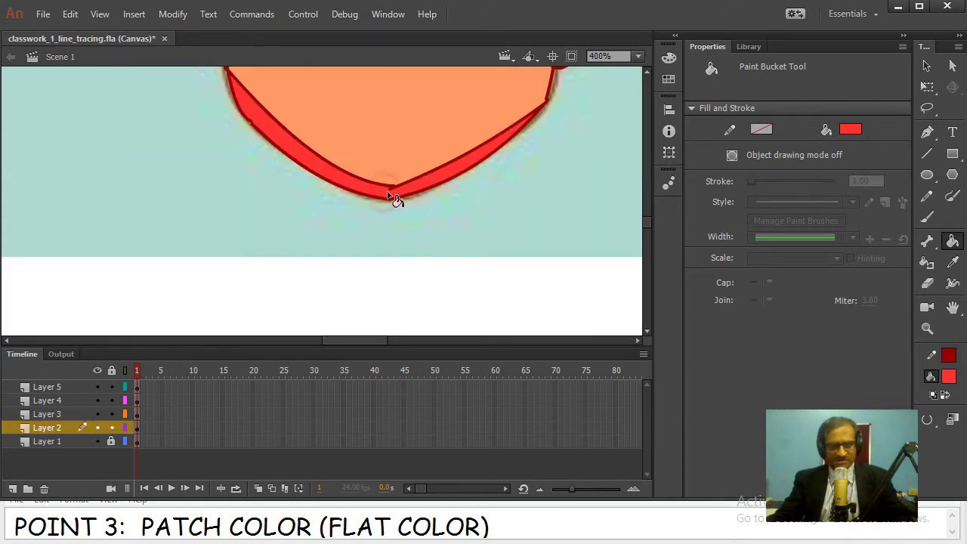
key(ctrl+minus)
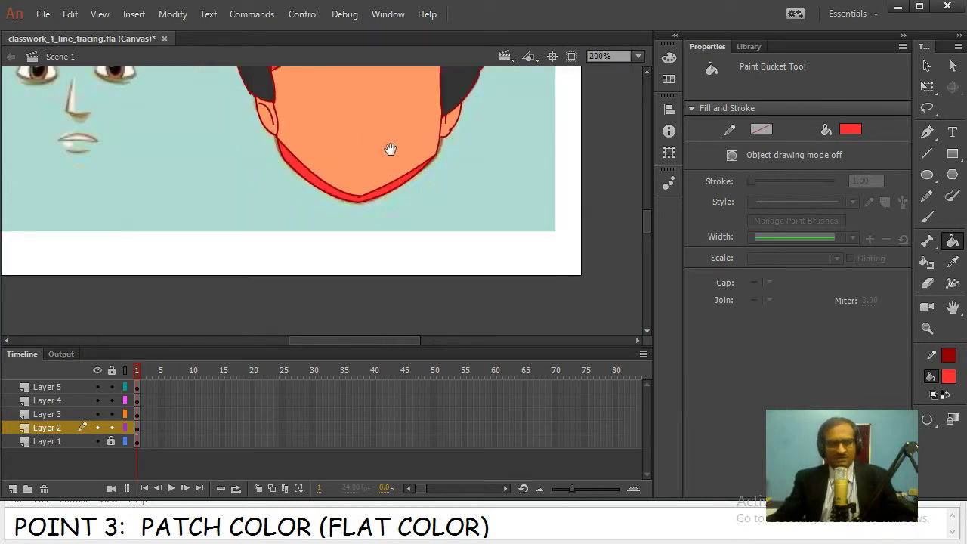
scroll(403, 185, up, 5)
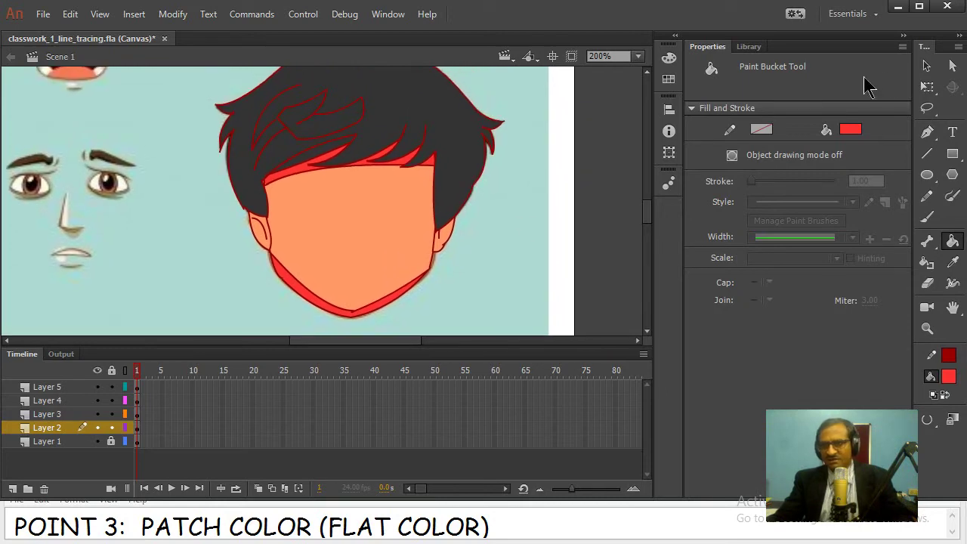
- Delete the shading boundary lines across the forehead and inside both sides of the jaw on Layer 2
click(928, 67)
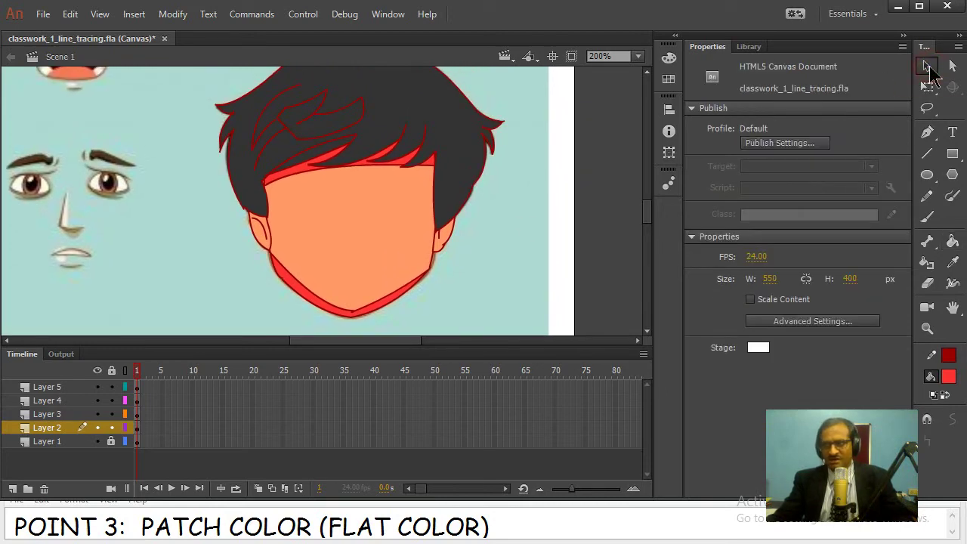
click(312, 170)
click(325, 227)
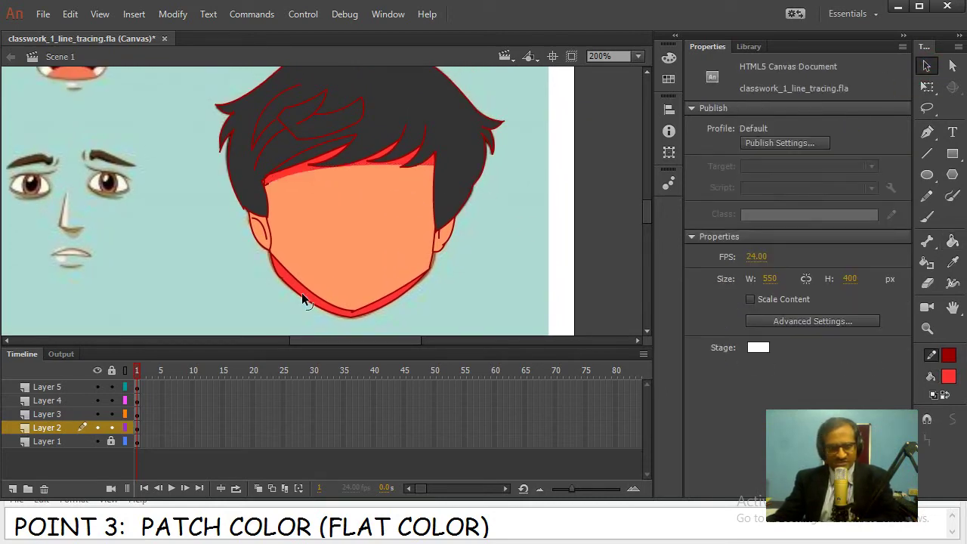
click(307, 296)
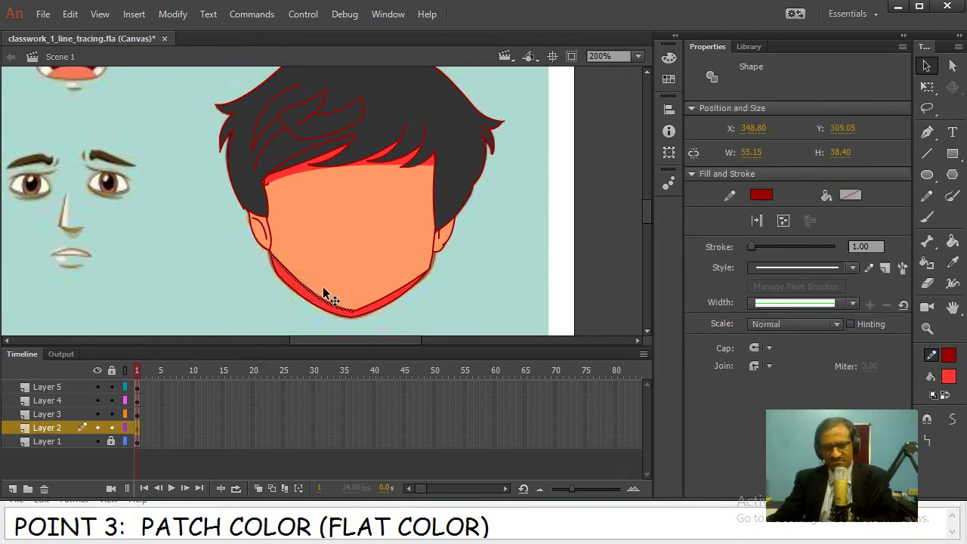
click(336, 301)
click(365, 313)
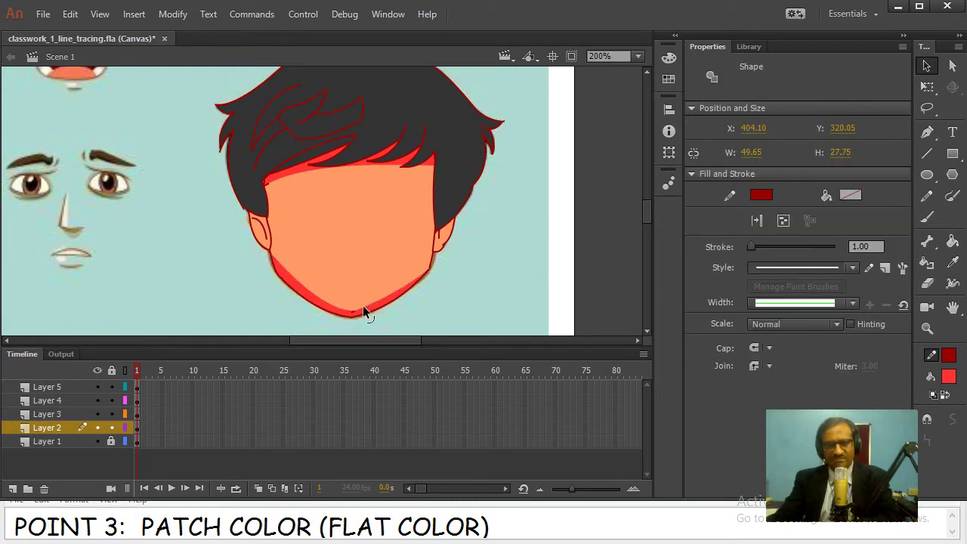
click(500, 248)
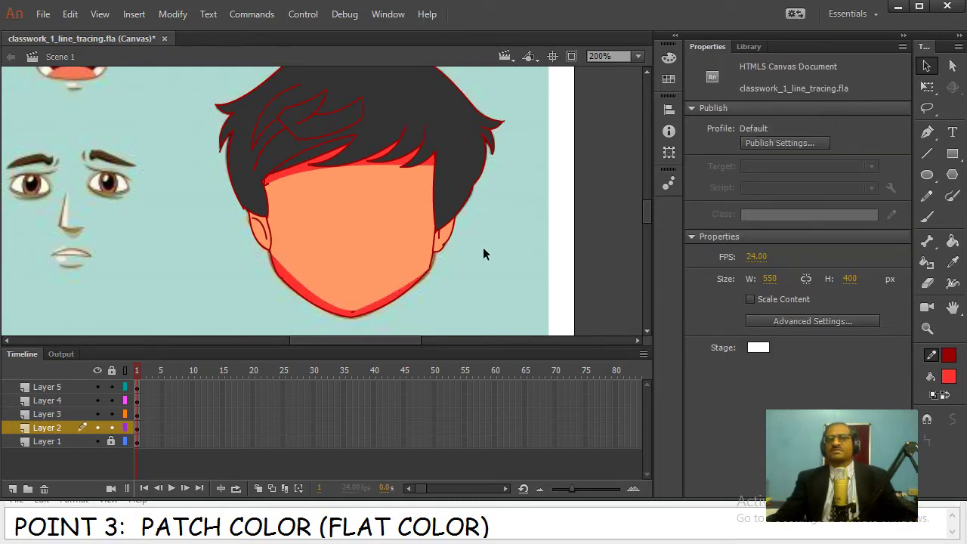
- Hide the reference image on Layer 1 to inspect the shaded head and its hair strands up close
click(97, 441)
mouse_move(529, 212)
mouse_down()
mouse_move(537, 268)
mouse_move(542, 209)
mouse_move(536, 230)
mouse_up()
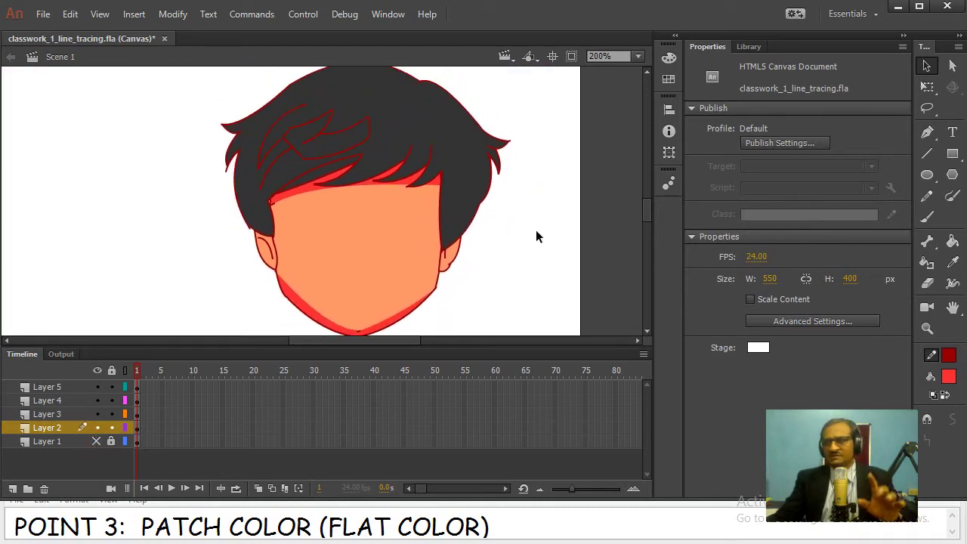
click(381, 112)
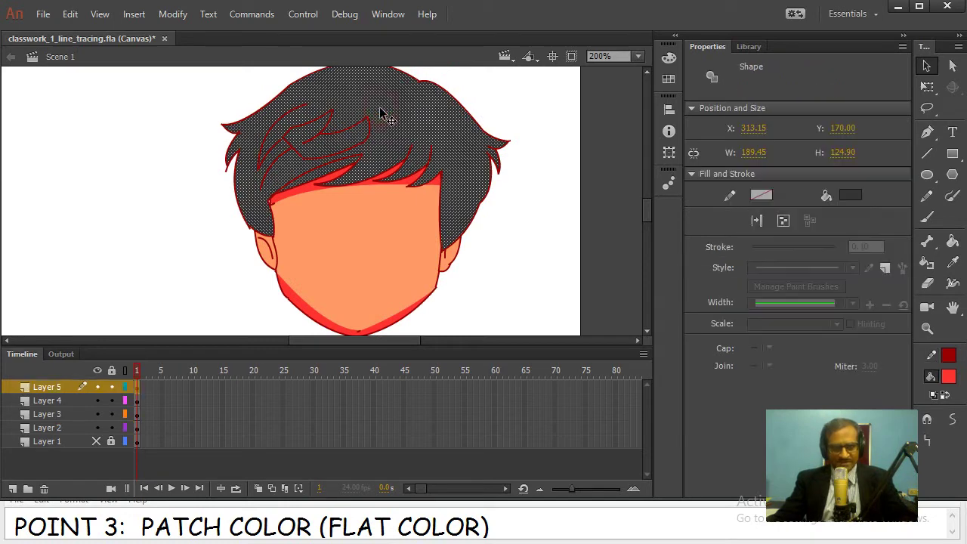
click(503, 110)
drag(503, 91, 500, 133)
key(ctrl+=)
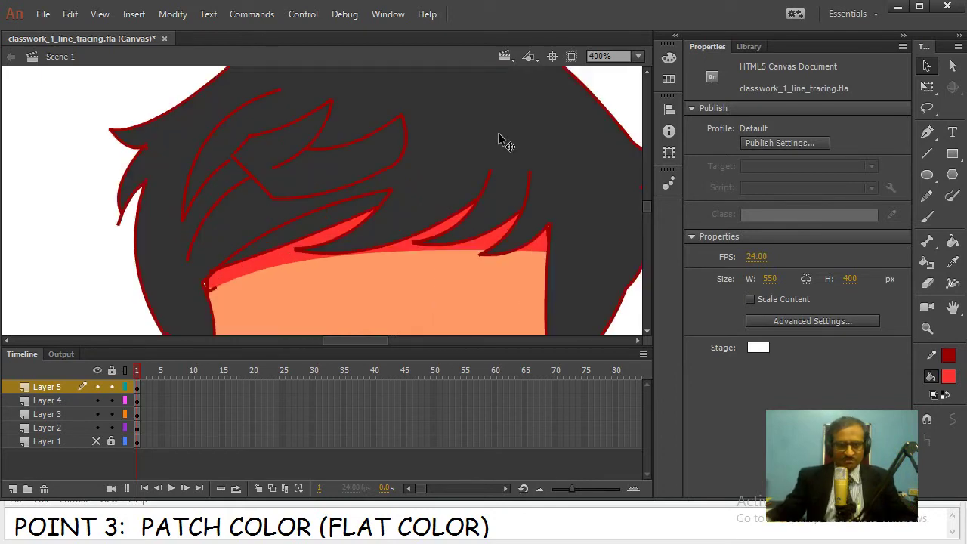
drag(443, 134, 416, 181)
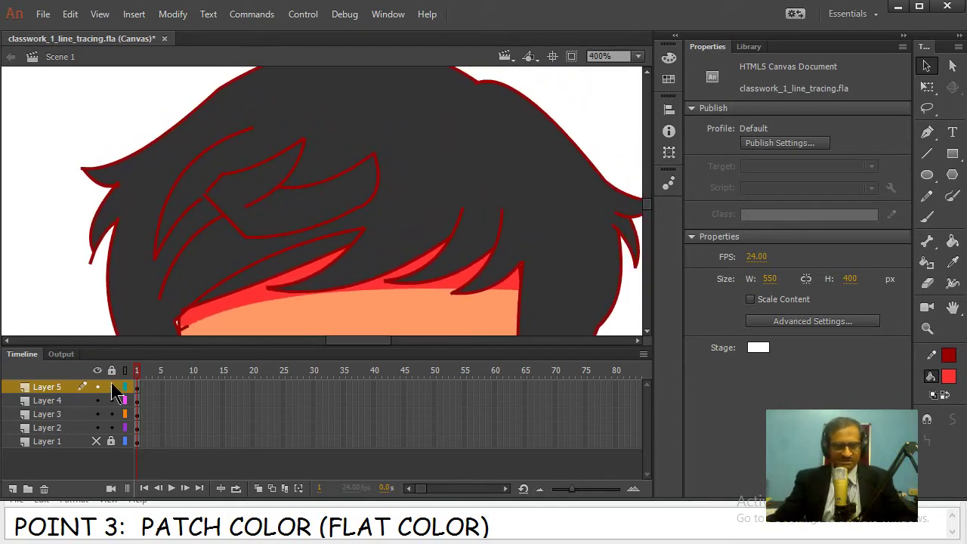
- Show the reference image on Layer 1 again and delete the hair's dark grey fill on Layer 5, keeping its outlines
click(98, 441)
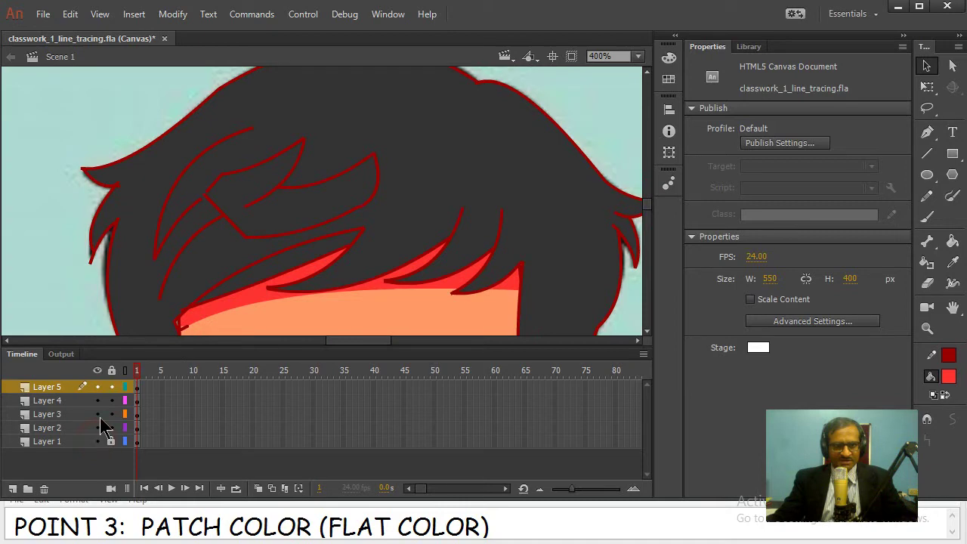
click(98, 387)
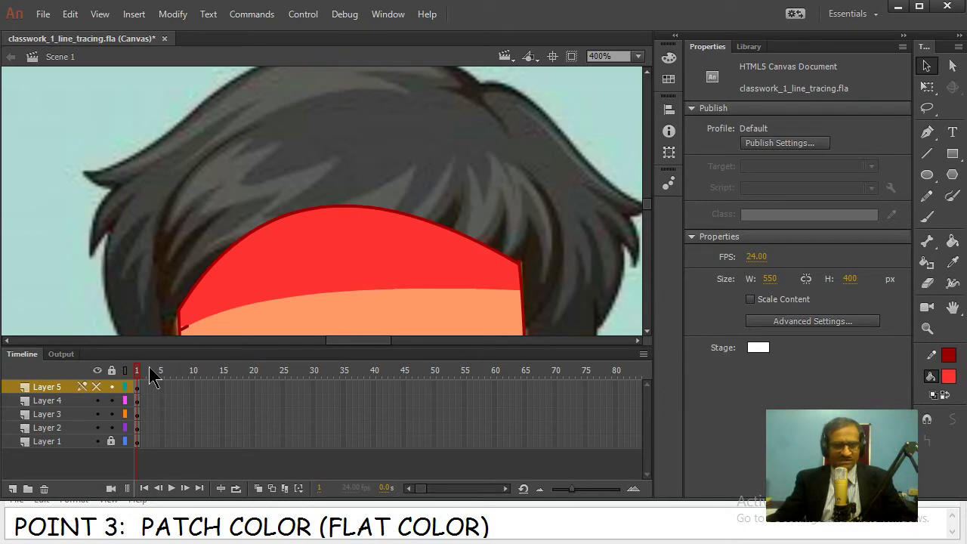
click(98, 387)
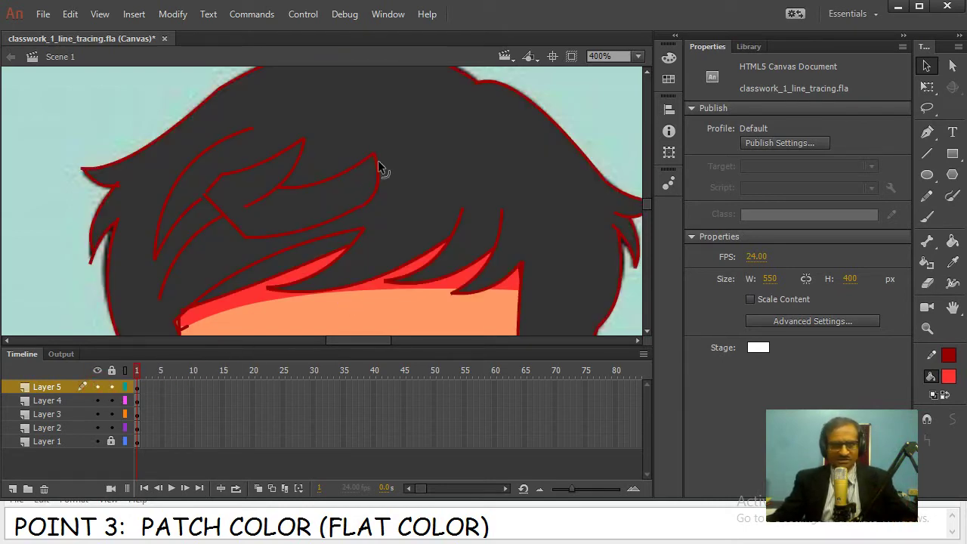
click(399, 109)
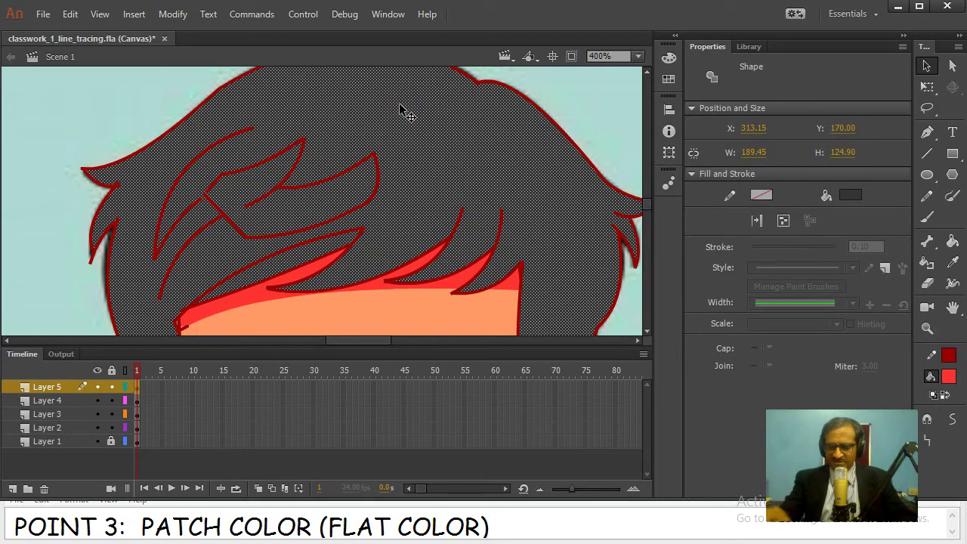
key(Escape)
drag(327, 125, 272, 134)
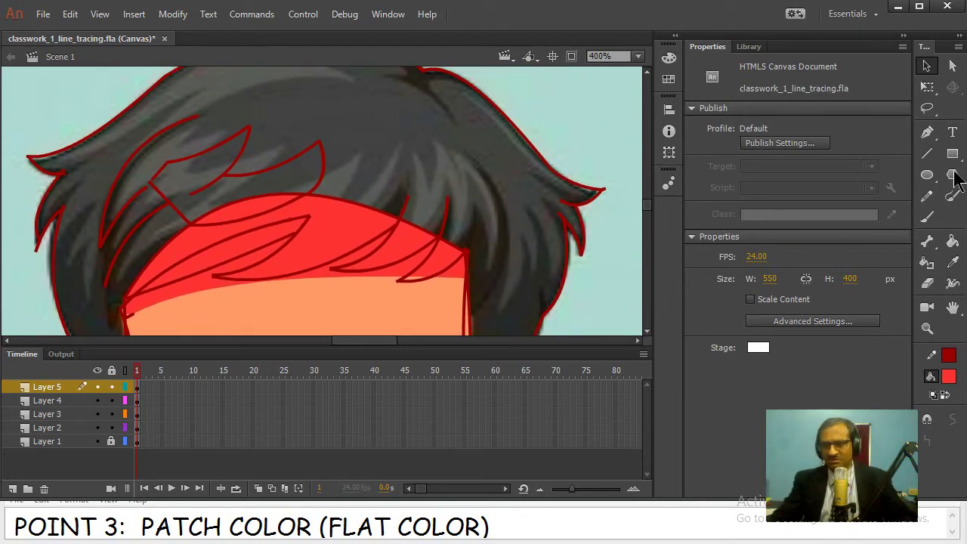
- Draw the right-hand hair section's parting line, zigzag strands and upper edge on Layer 5 with the Line tool, bending them to the reference
click(928, 154)
drag(491, 194, 468, 194)
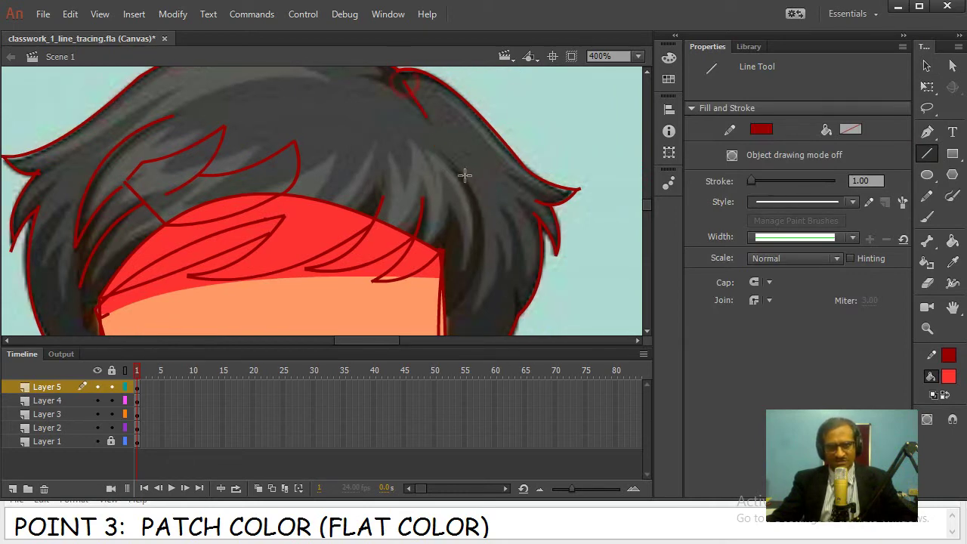
drag(406, 79, 476, 314)
drag(443, 204, 476, 198)
mouse_move(478, 316)
mouse_down()
mouse_move(496, 233)
mouse_move(509, 277)
mouse_up()
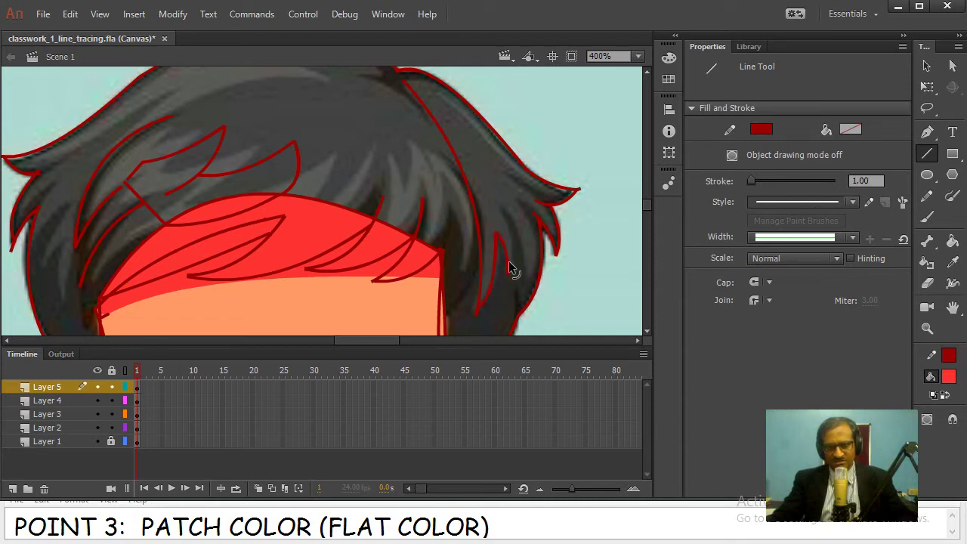
drag(510, 275, 504, 212)
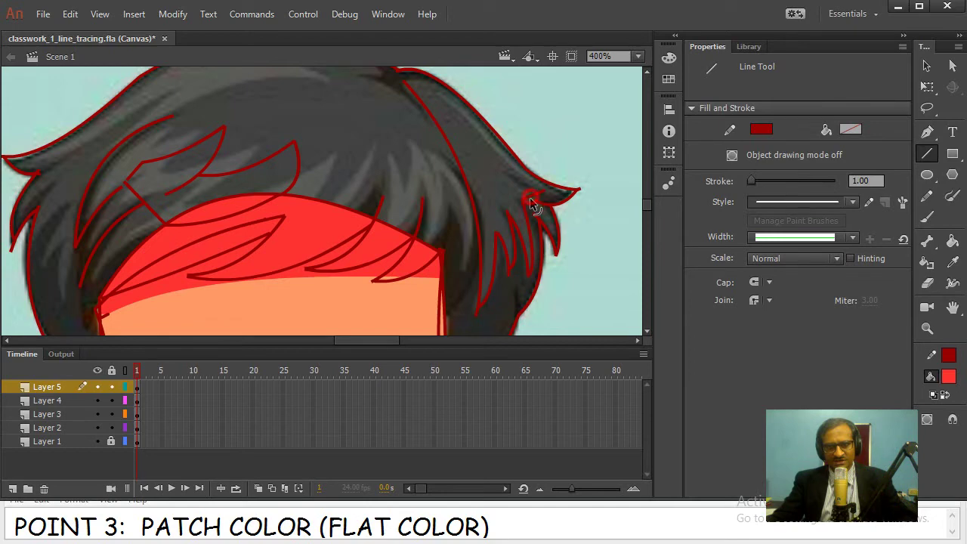
mouse_move(534, 184)
mouse_down()
mouse_move(423, 81)
mouse_move(405, 78)
mouse_up()
drag(446, 117, 444, 95)
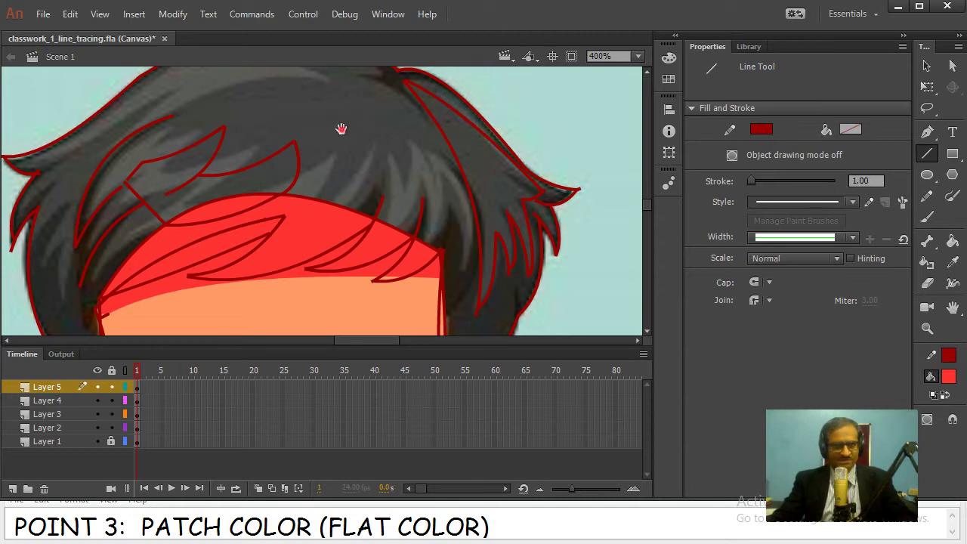
- Close the upper left hair strand on Layer 5 with a curved line joining its tip to the neighbouring strand
drag(341, 128, 419, 166)
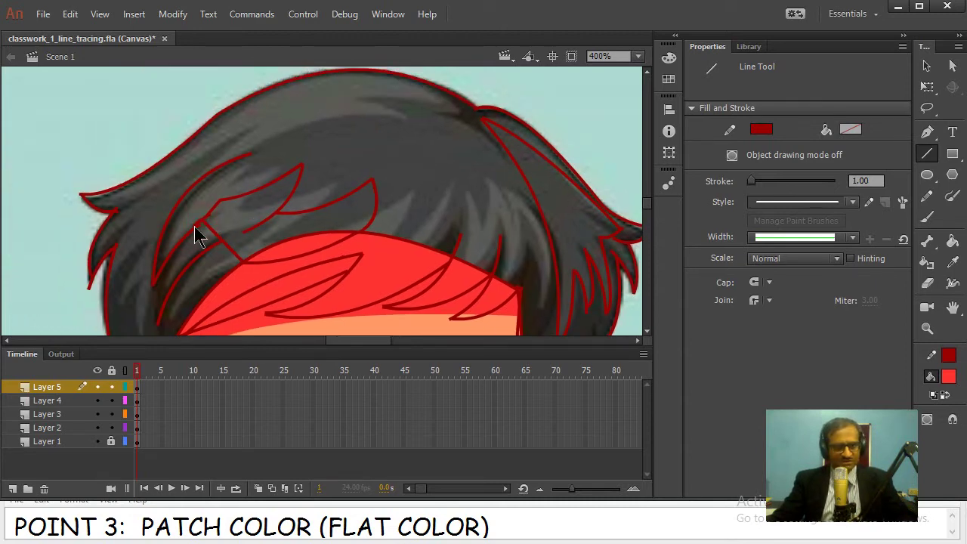
drag(220, 198, 246, 157)
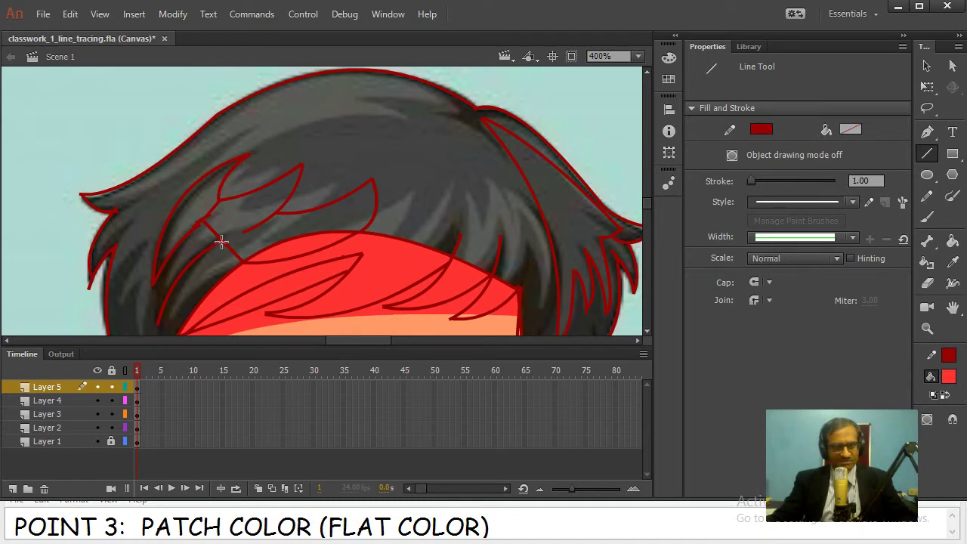
scroll(292, 222, down, 5)
scroll(294, 225, up, 5)
key(ctrl+minus)
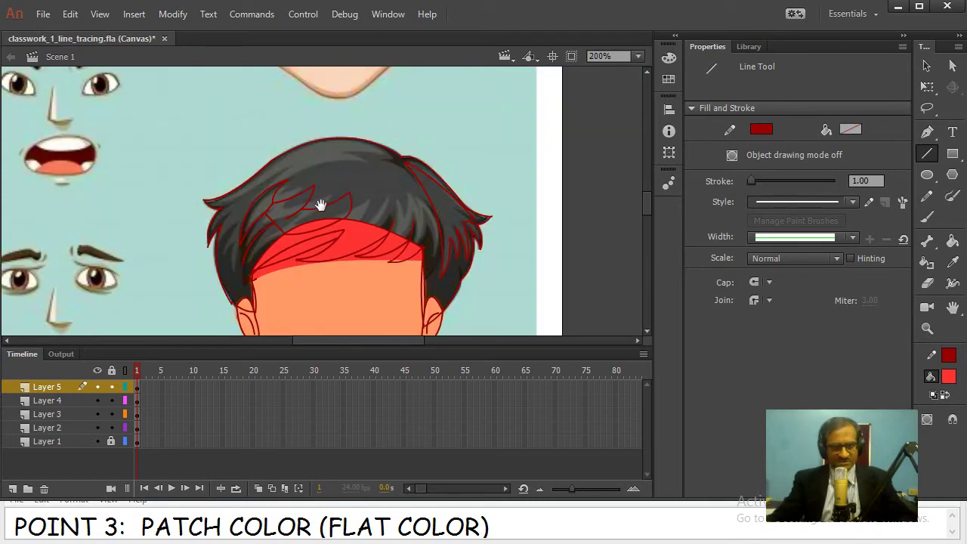
drag(320, 203, 319, 144)
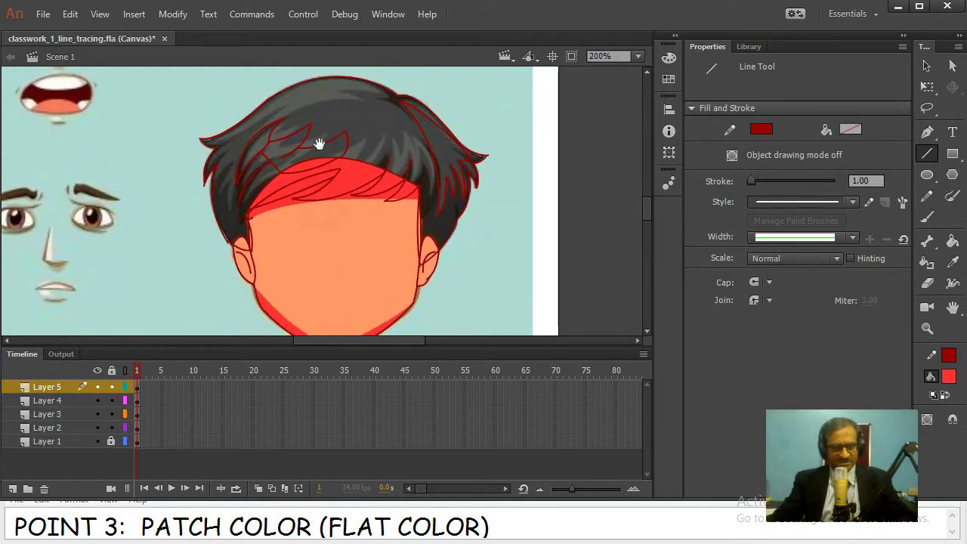
- Hide Layers 2 and 1 and fill the main hair area on Layer 5 with dark grey using the Paint Bucket tool
click(98, 428)
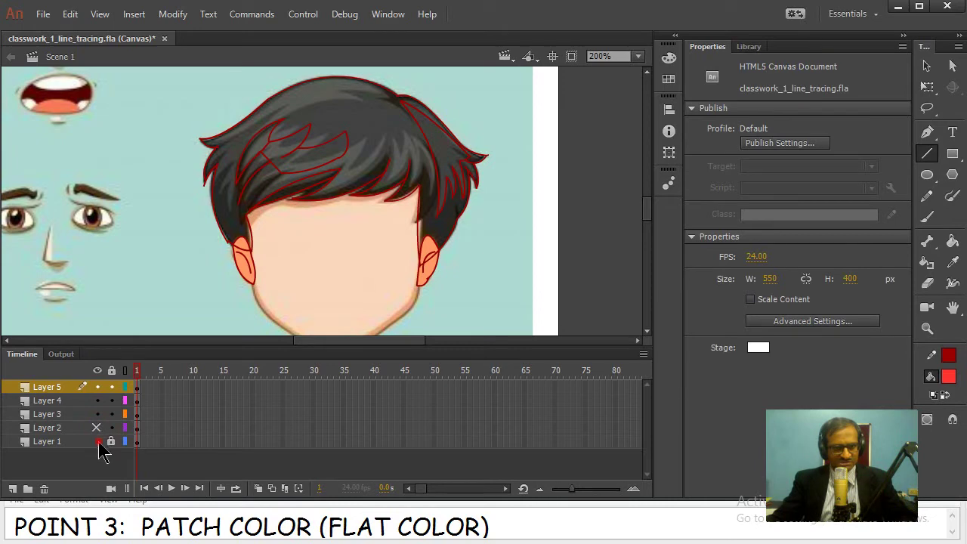
click(96, 442)
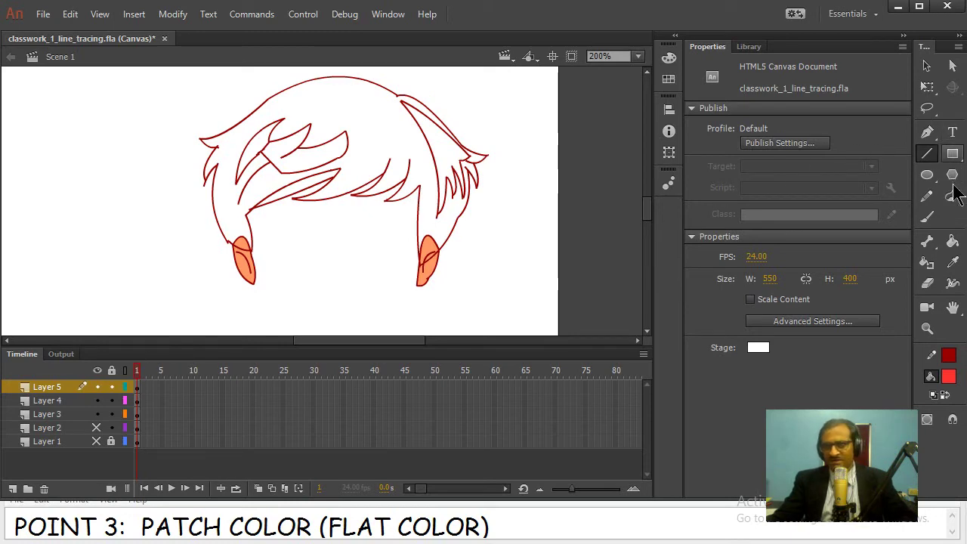
click(953, 241)
click(949, 376)
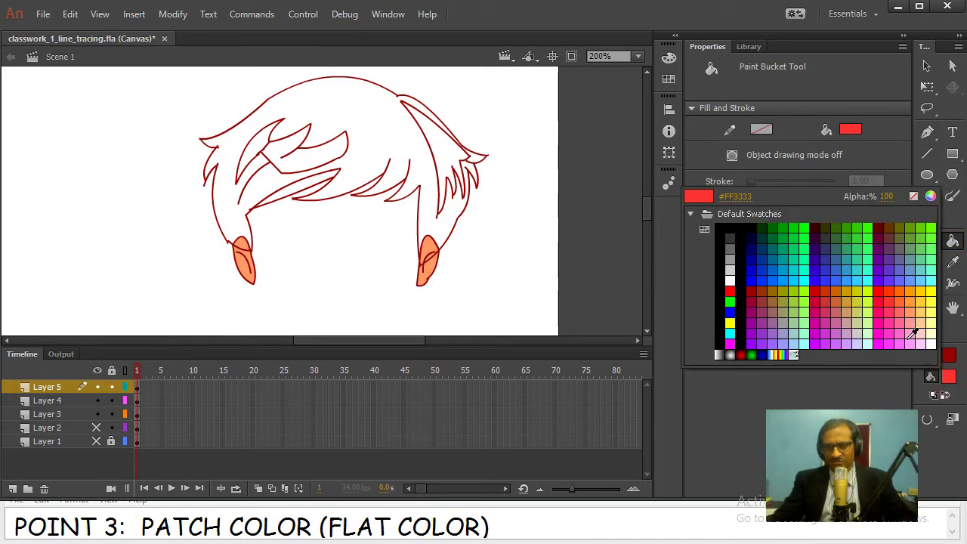
click(730, 239)
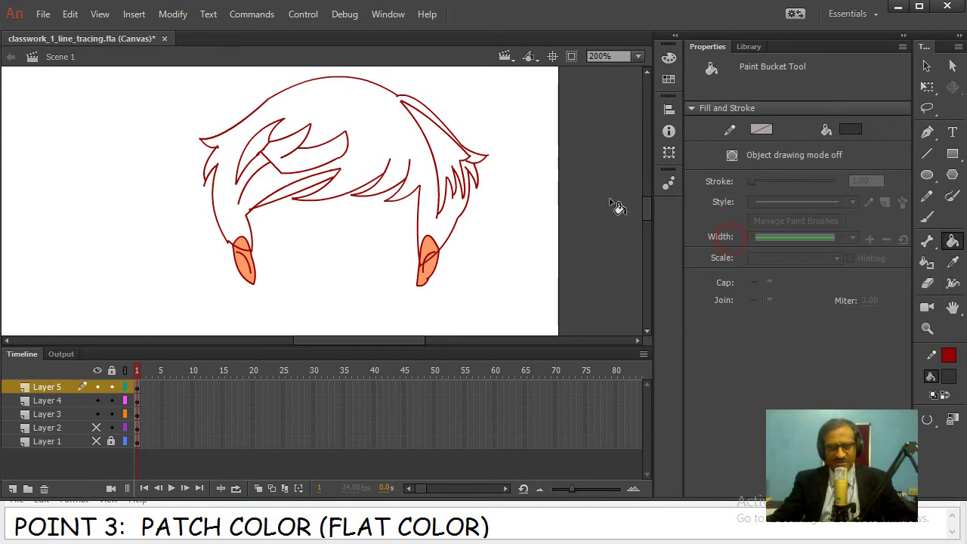
click(405, 136)
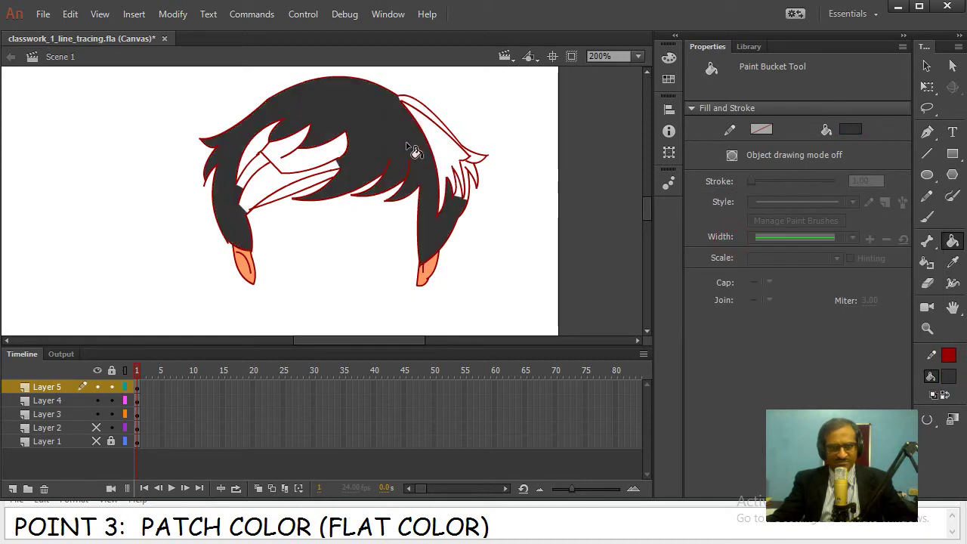
- Fill the right-hand hair section's zigzag strands, outer tips and upper edge strip on Layer 5 with dark grey #333333
click(467, 195)
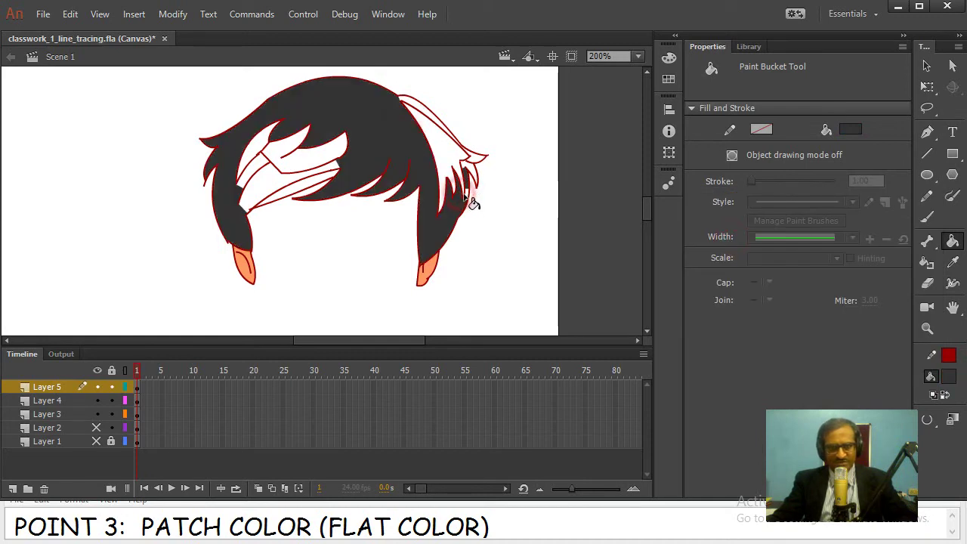
click(471, 185)
key(ctrl+z)
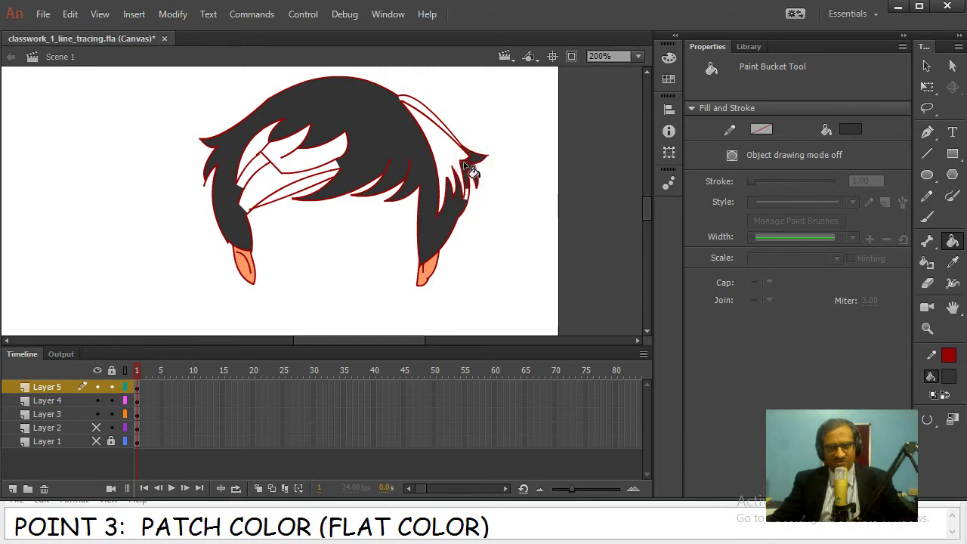
click(443, 123)
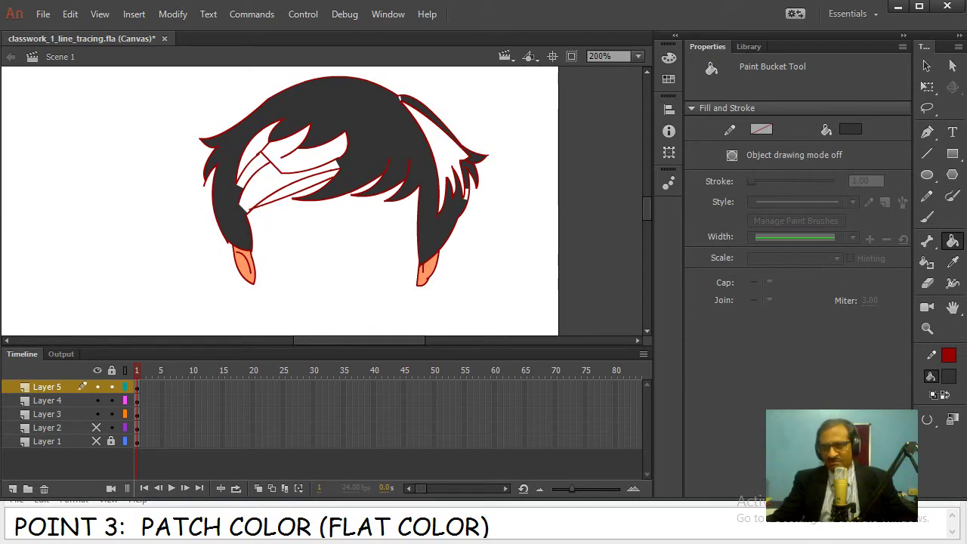
- Choose a lighter grey fill and apply it to the right-hand hair section's inner area and the gaps between its strands
click(948, 376)
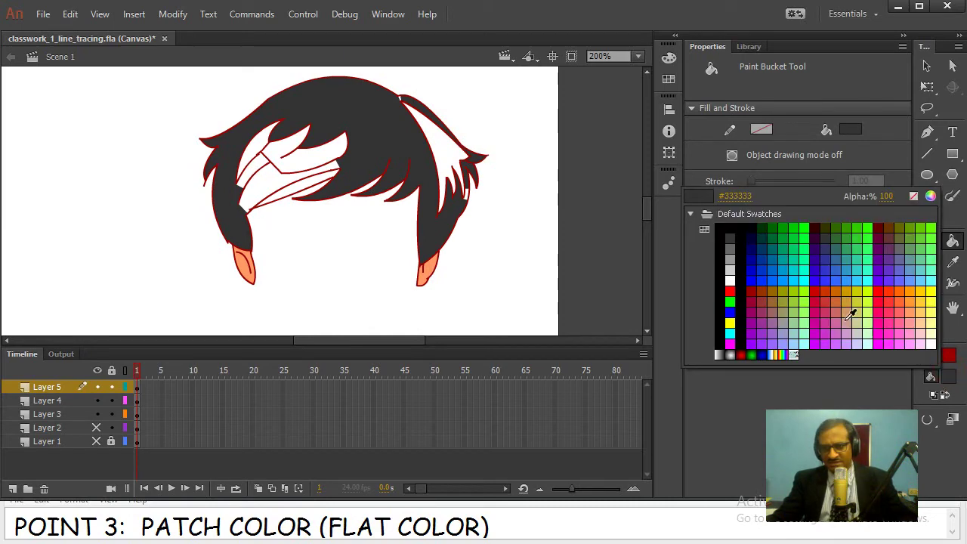
click(731, 249)
click(449, 155)
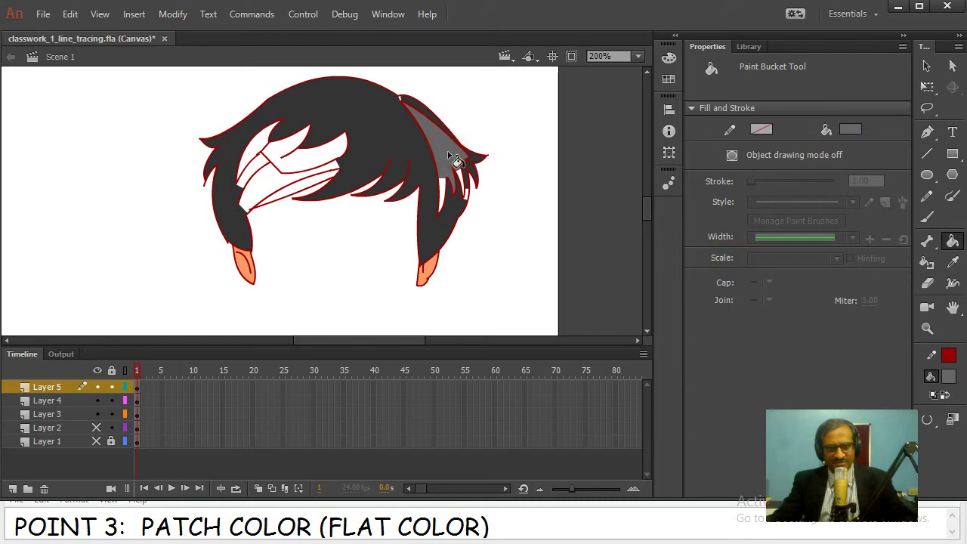
click(456, 181)
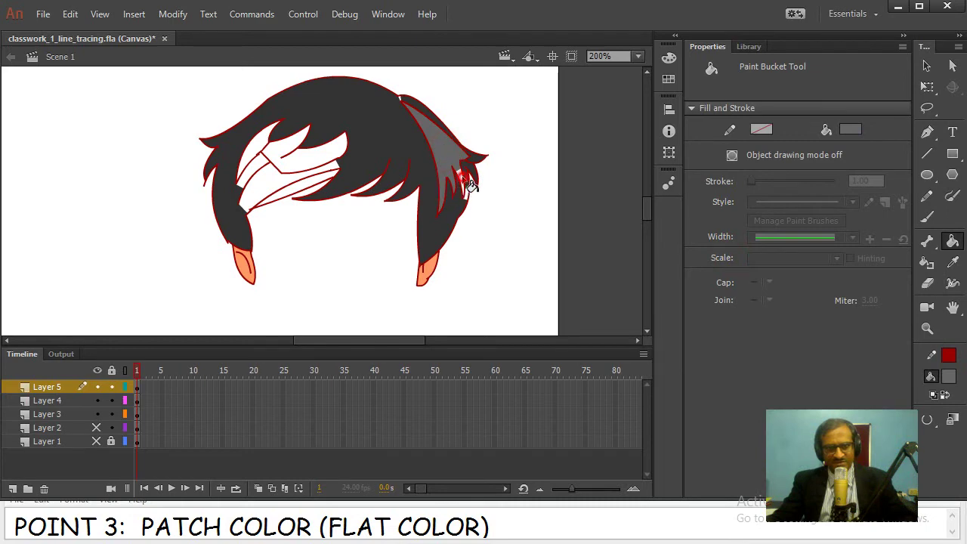
- Fill all the remaining white fringe strands in the left part of the hair with the same lighter grey
click(308, 163)
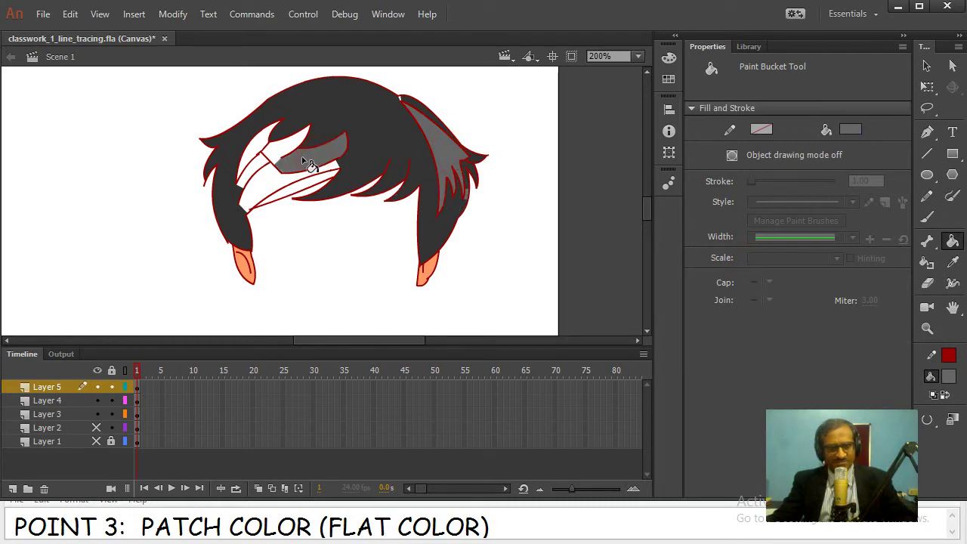
click(283, 150)
click(257, 163)
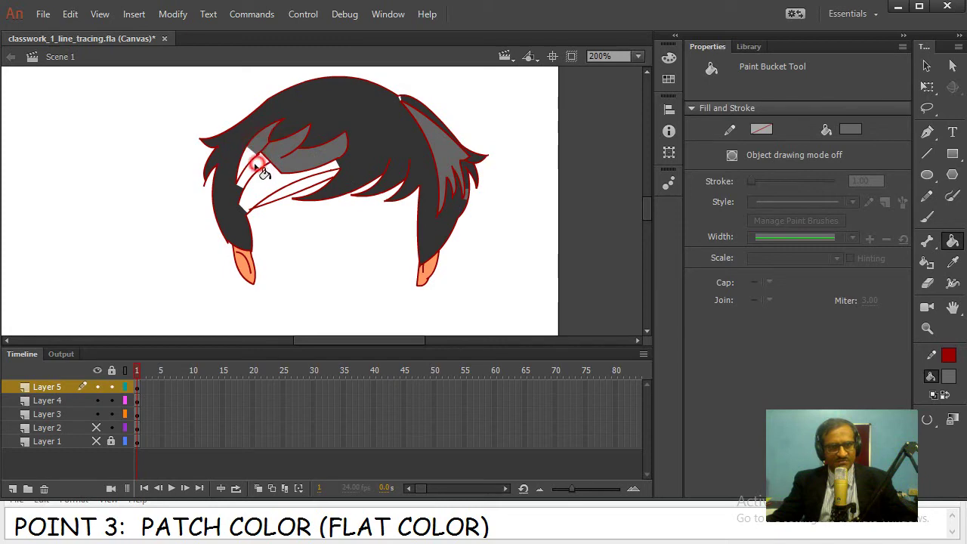
click(264, 171)
click(292, 173)
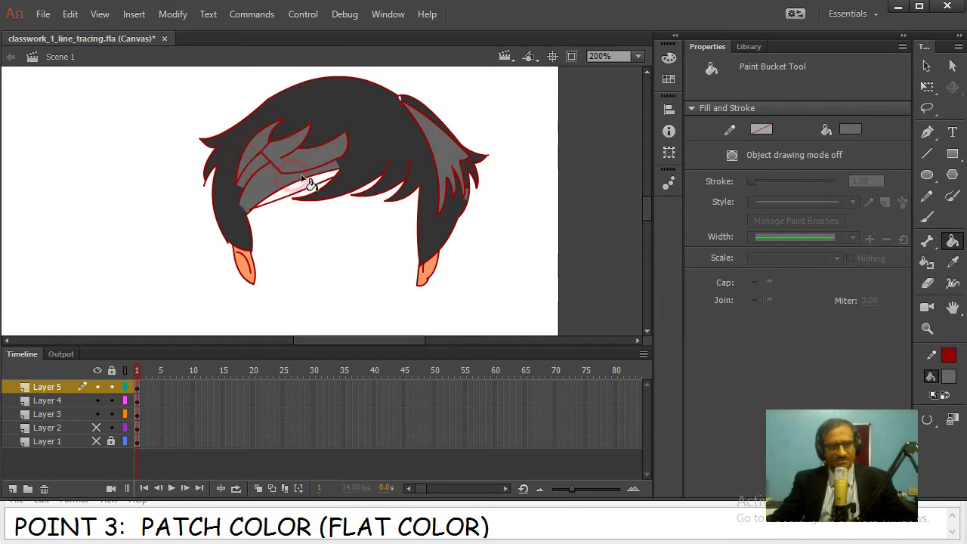
click(286, 196)
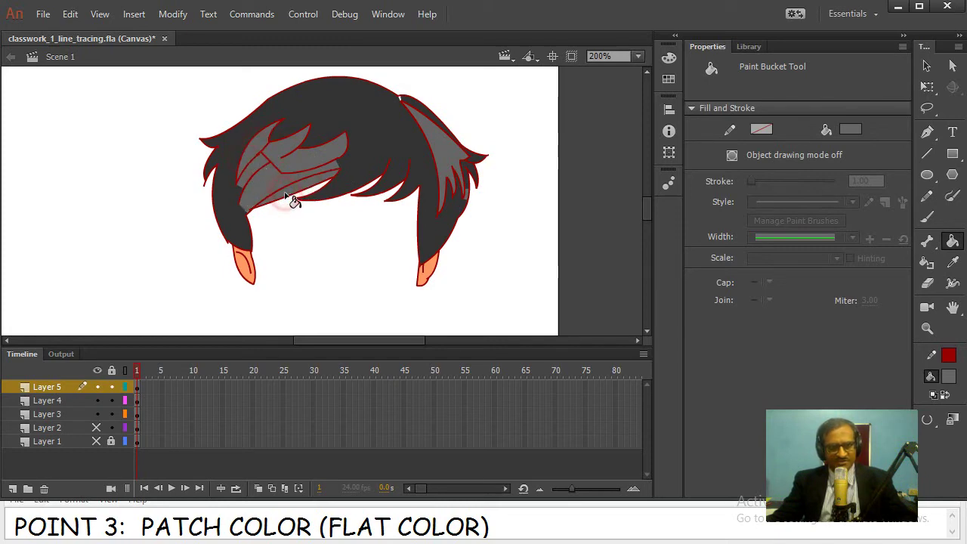
- Delete the red outlines along both long sides of the lighter grey patch in the right-hand hair section
click(952, 66)
click(927, 65)
click(425, 124)
key(Delete)
click(439, 136)
key(Delete)
click(476, 169)
key(Delete)
- Delete the red zigzag strand outlines inside the right-hand hair section, keeping the grey fills
key(ctrl+=)
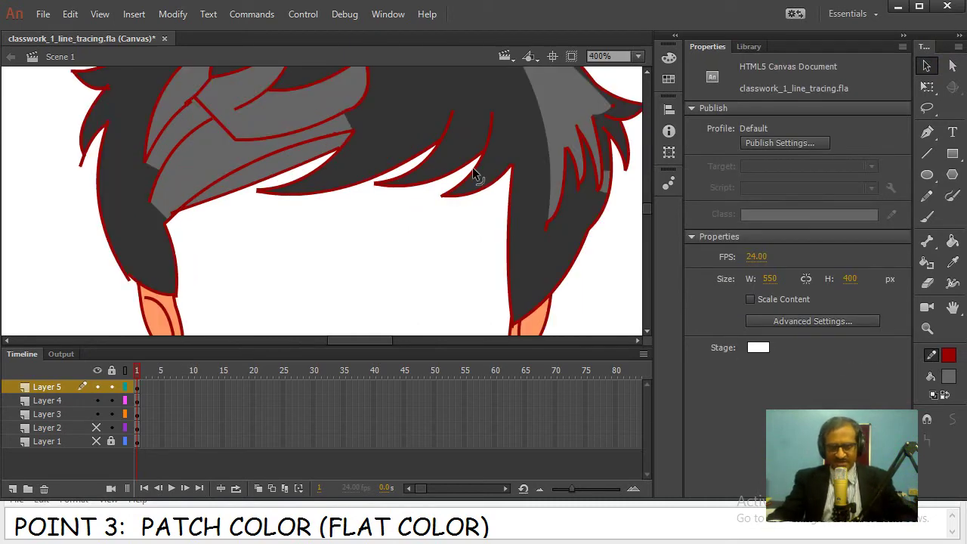
drag(531, 169, 447, 207)
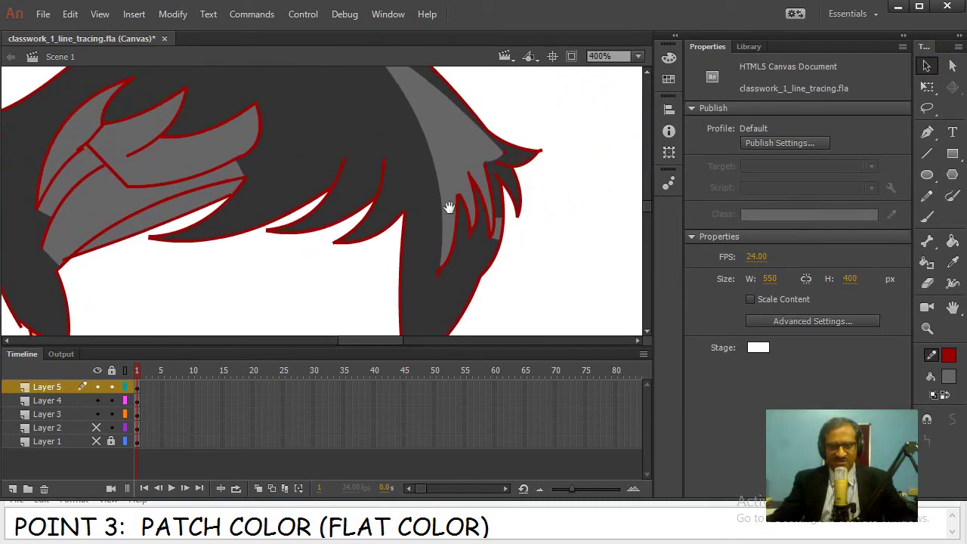
click(489, 182)
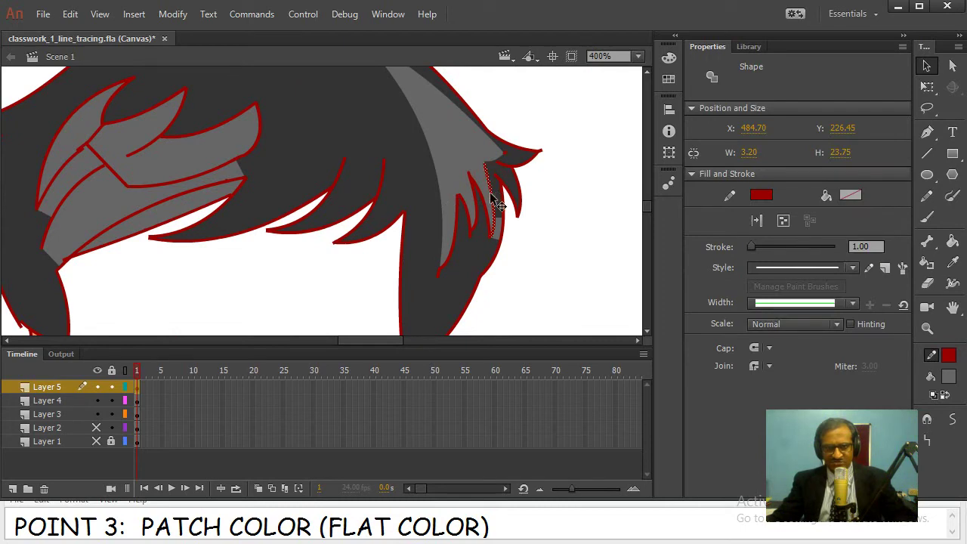
key(Delete)
click(484, 202)
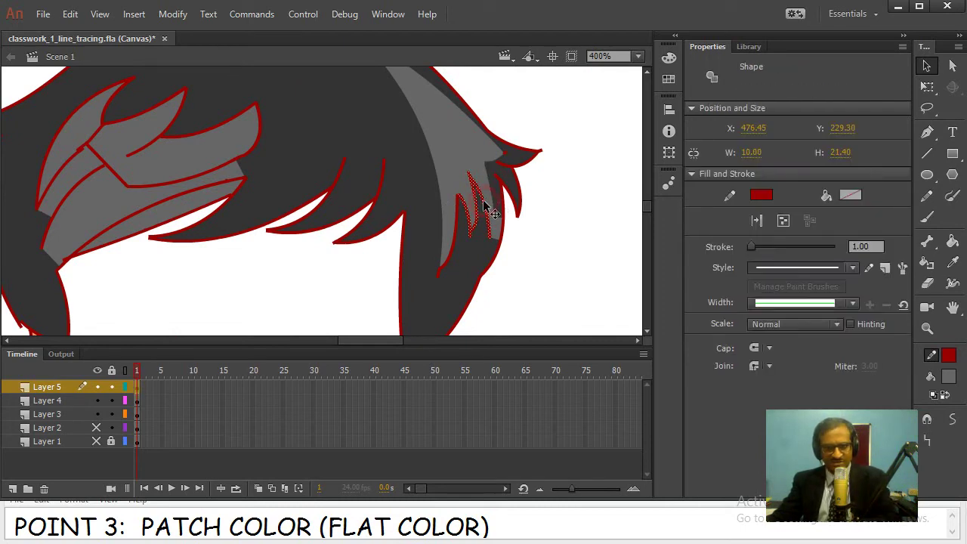
key(Delete)
click(457, 226)
key(Delete)
- Delete the red outlines crossing the middle and right part of the fringe's lighter grey area
drag(371, 189, 547, 244)
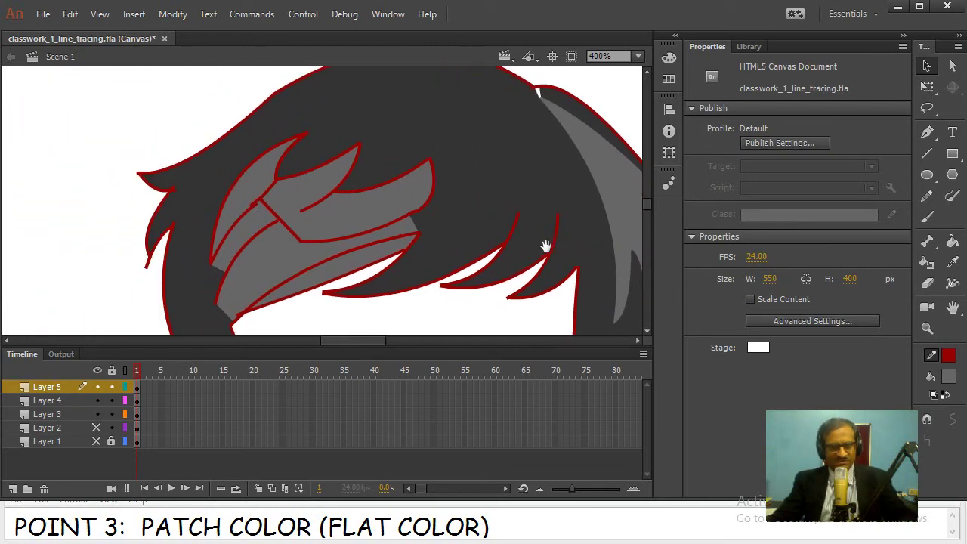
click(391, 248)
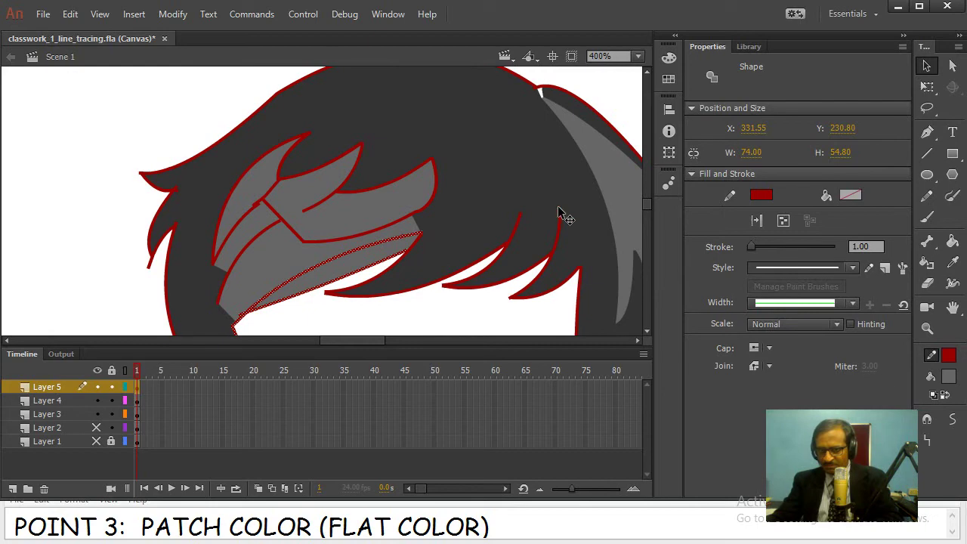
key(Delete)
click(417, 228)
key(Delete)
click(374, 241)
click(355, 234)
double_click(356, 235)
key(Delete)
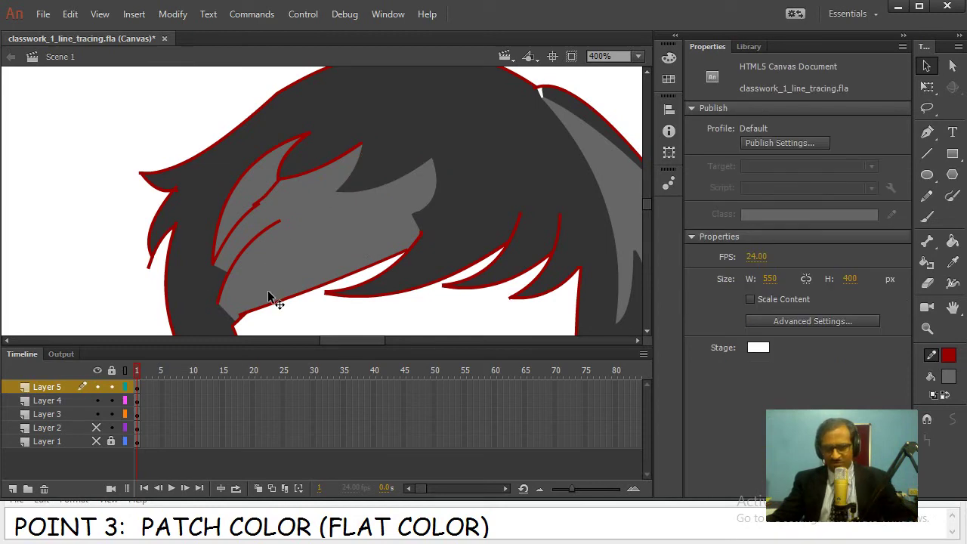
- Delete the red curved strand outline at the lower left of the fringe's lighter grey area
click(235, 268)
key(Delete)
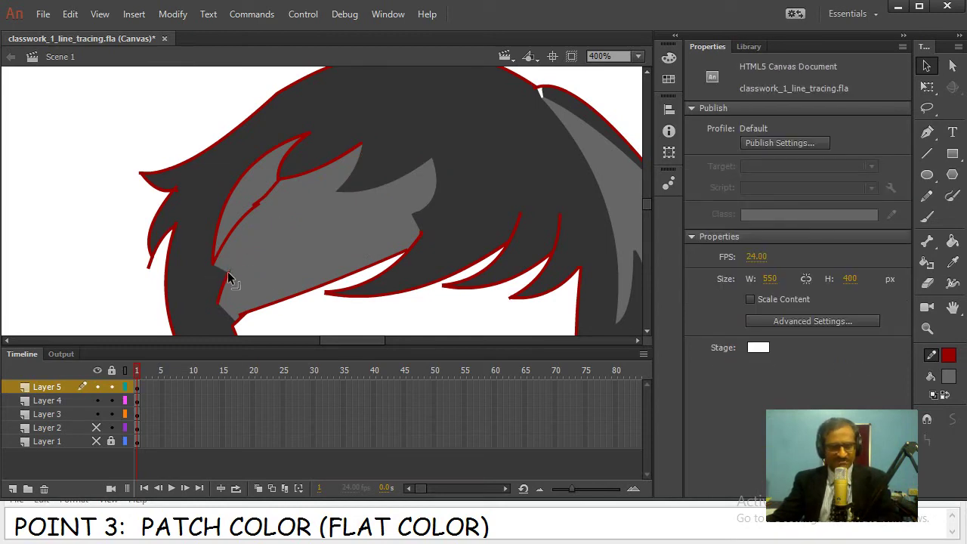
click(236, 285)
key(Delete)
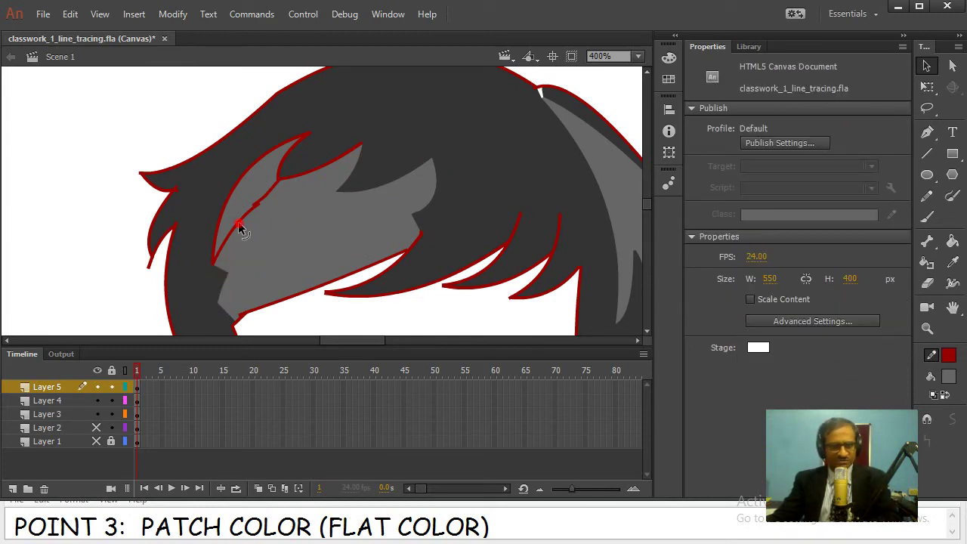
- Delete the remaining red outlines around the upper left strands of the fringe's lighter grey area
click(239, 226)
key(Delete)
click(266, 201)
key(Delete)
click(275, 183)
key(Delete)
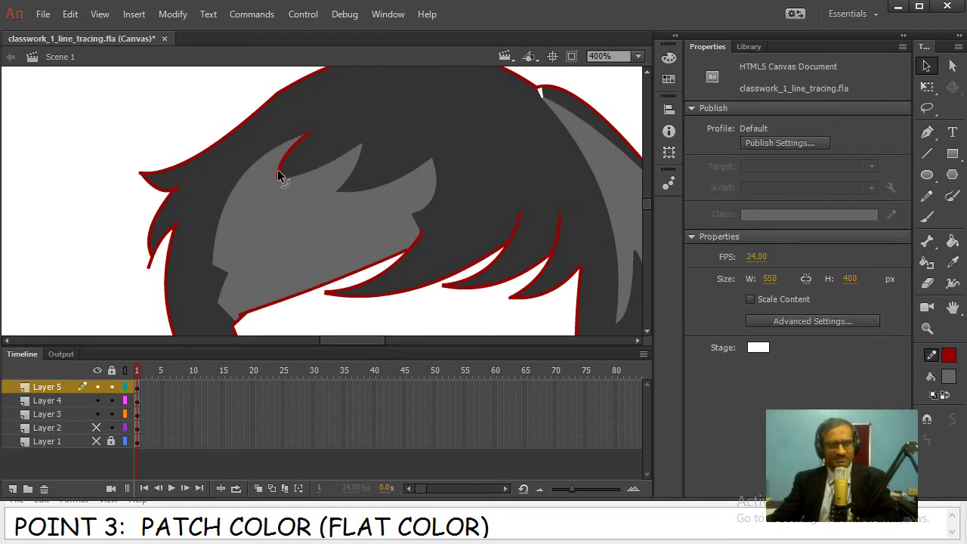
click(280, 174)
key(Delete)
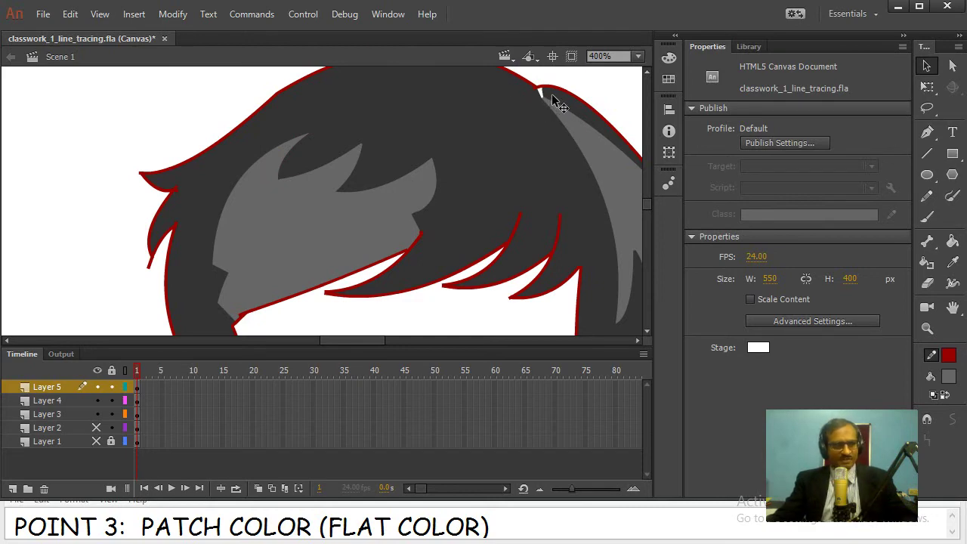
- Fill the small white gap at the top of the right-hand hair section with the hair's dark grey
click(952, 240)
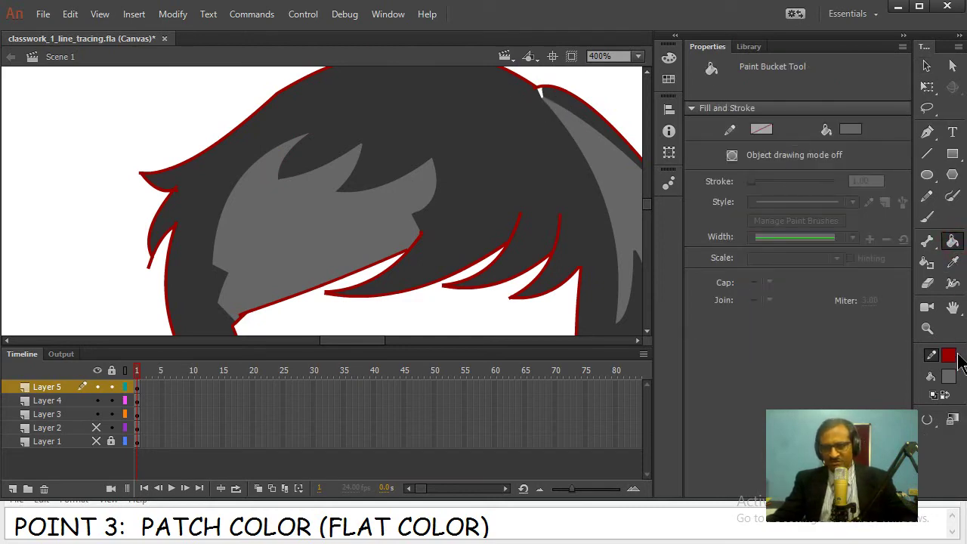
click(949, 376)
click(579, 205)
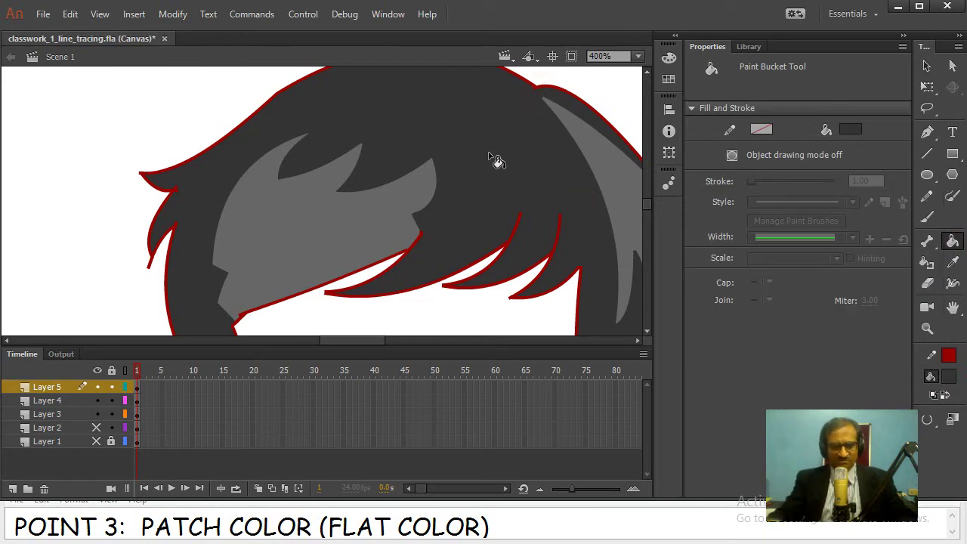
key(ctrl+minus)
drag(500, 161, 443, 129)
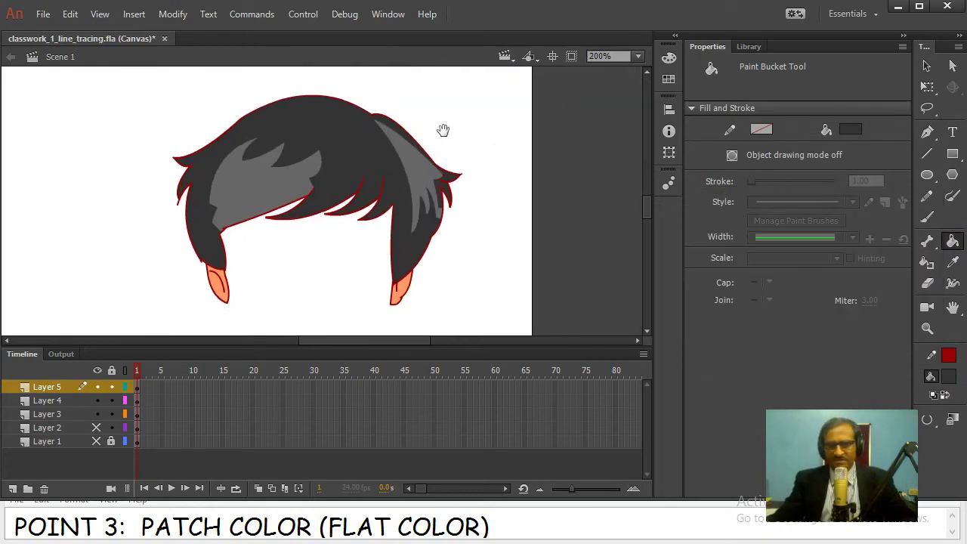
- Show Layer 2 again and change the face's outline colour to dark grey #333333
click(98, 428)
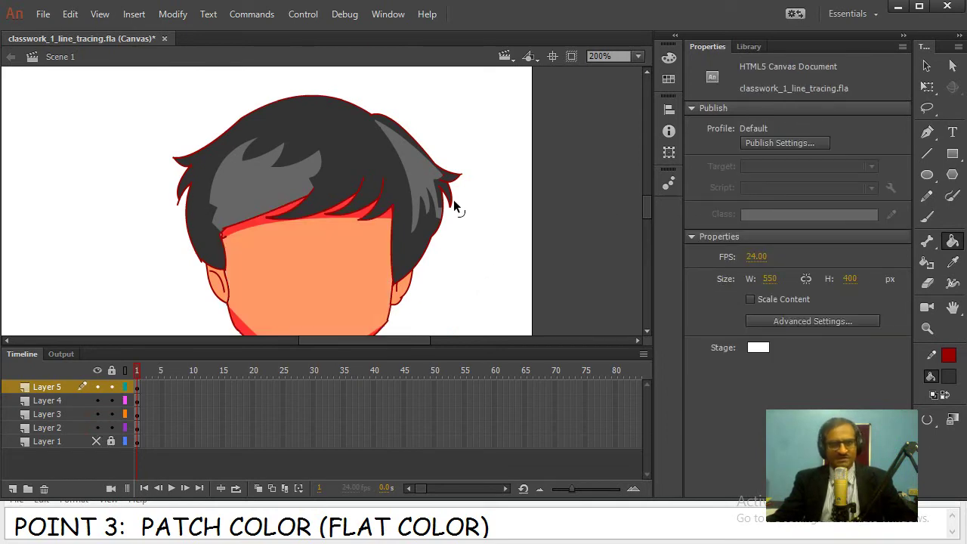
key(v)
mouse_move(488, 246)
mouse_down()
mouse_move(519, 199)
mouse_move(514, 221)
mouse_up()
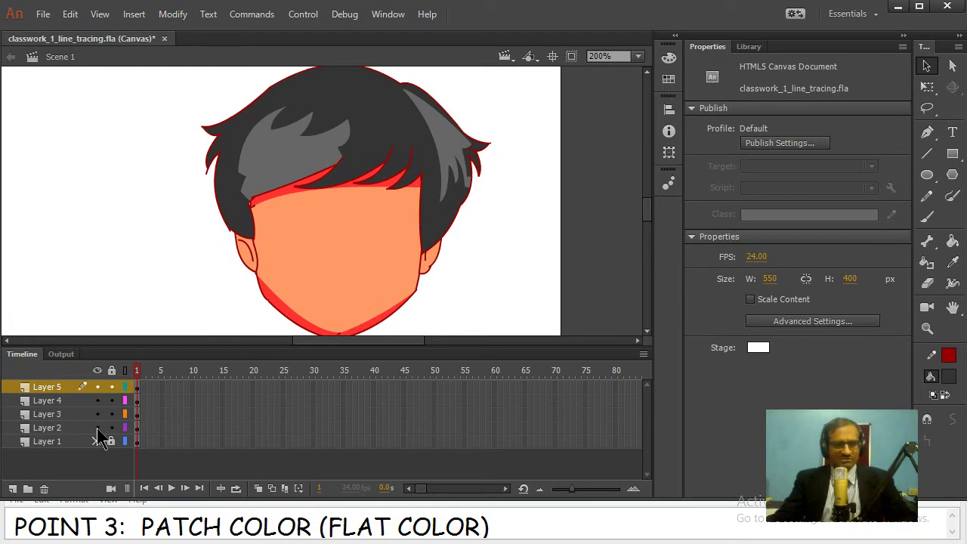
click(137, 428)
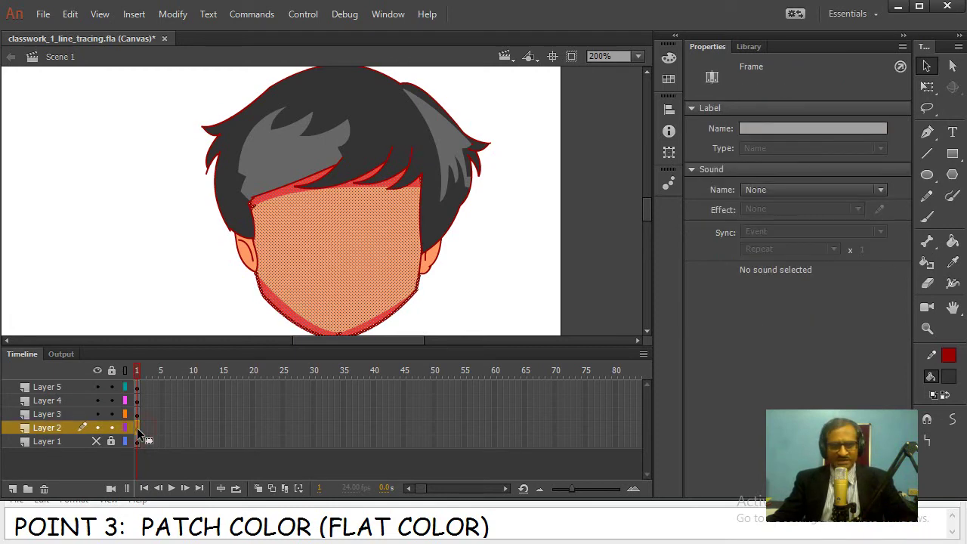
click(950, 361)
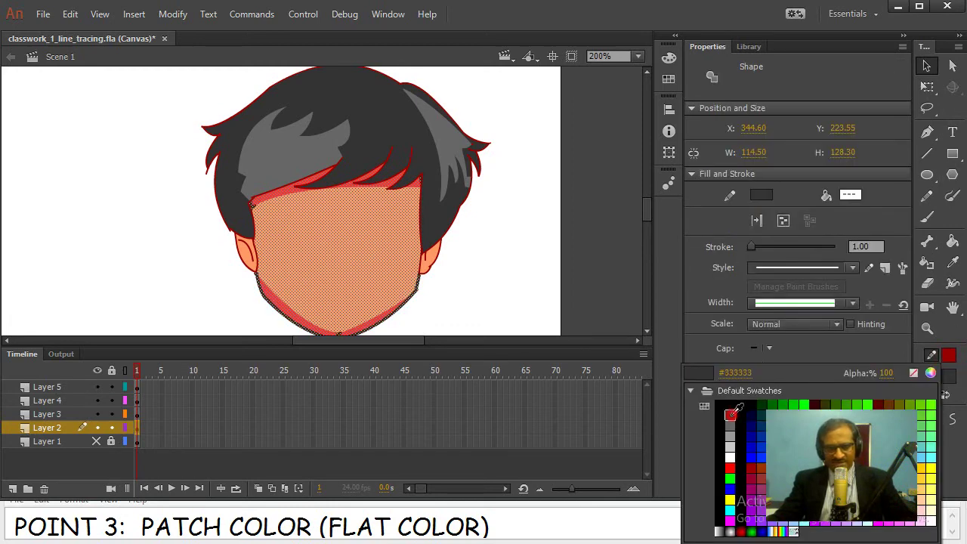
click(731, 414)
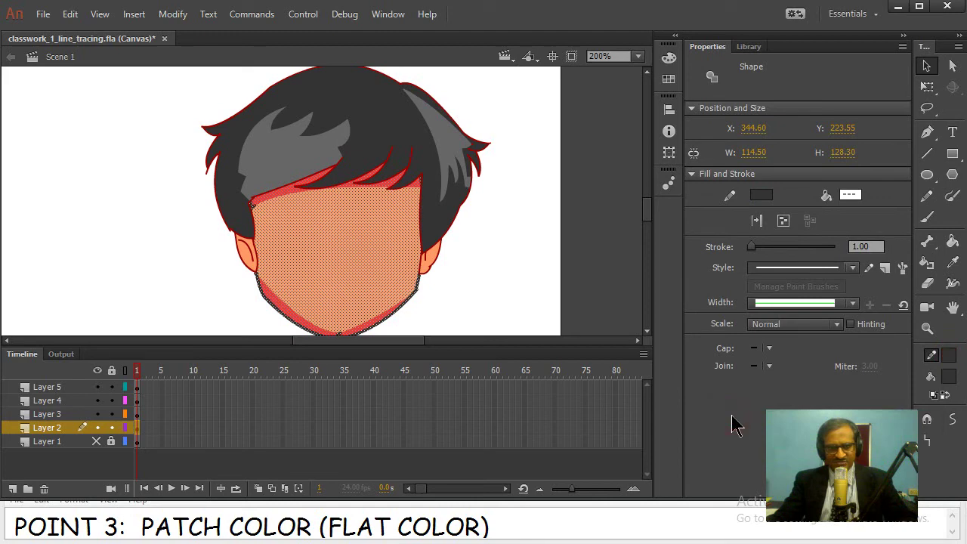
- Change the outline colour of both ears on Layers 3 and 4 to dark grey #333333
click(139, 415)
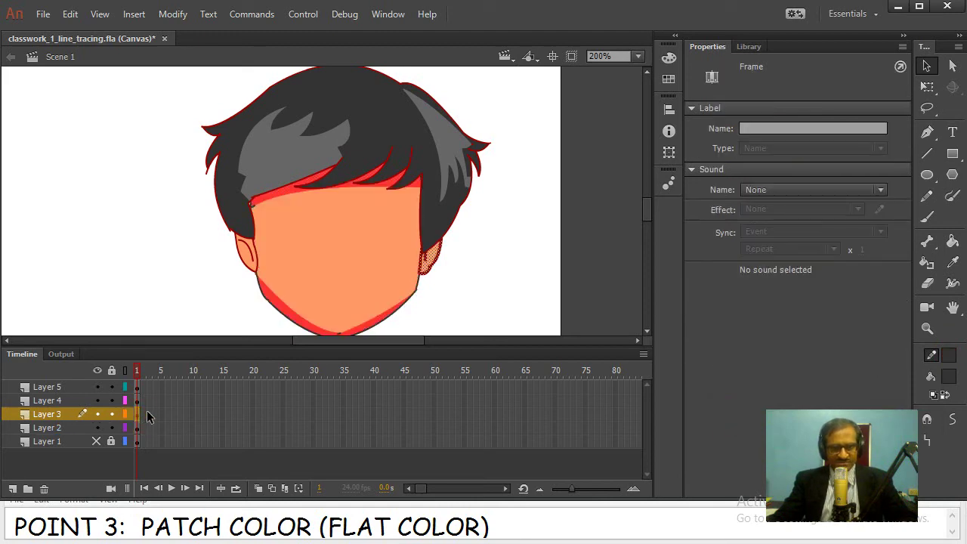
click(952, 358)
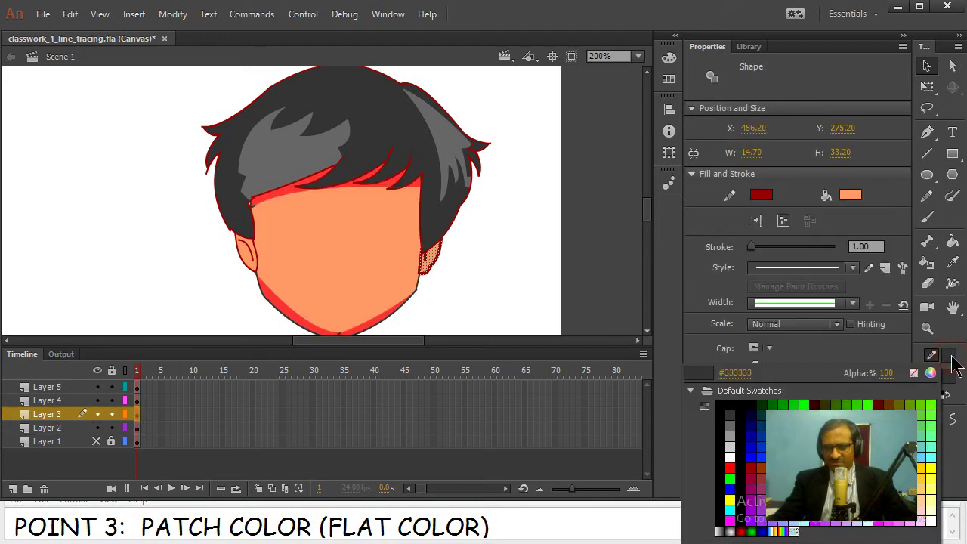
click(731, 415)
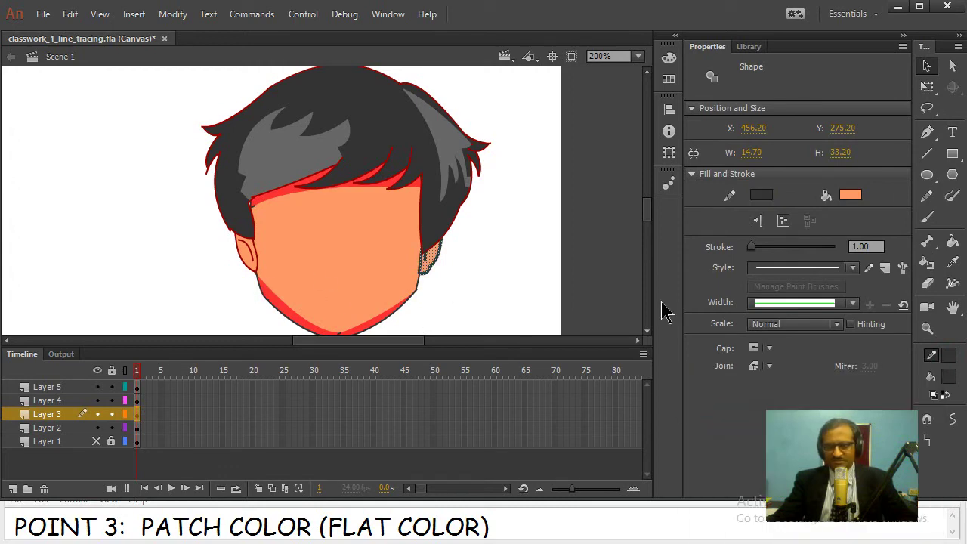
click(137, 401)
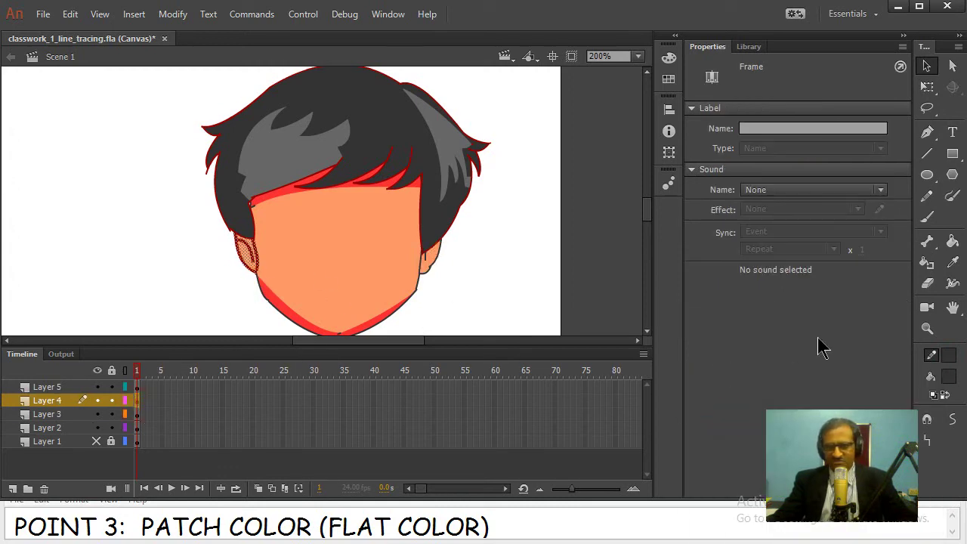
click(951, 376)
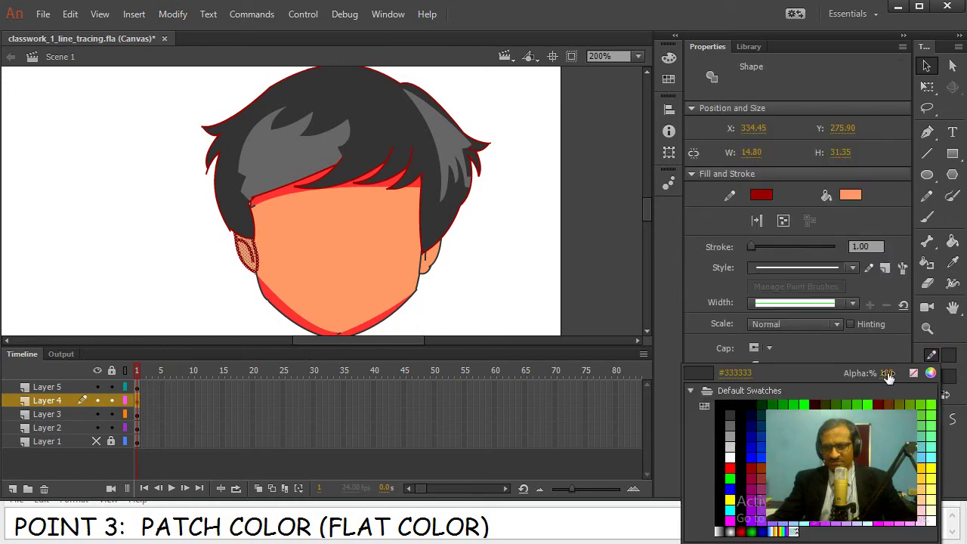
click(730, 415)
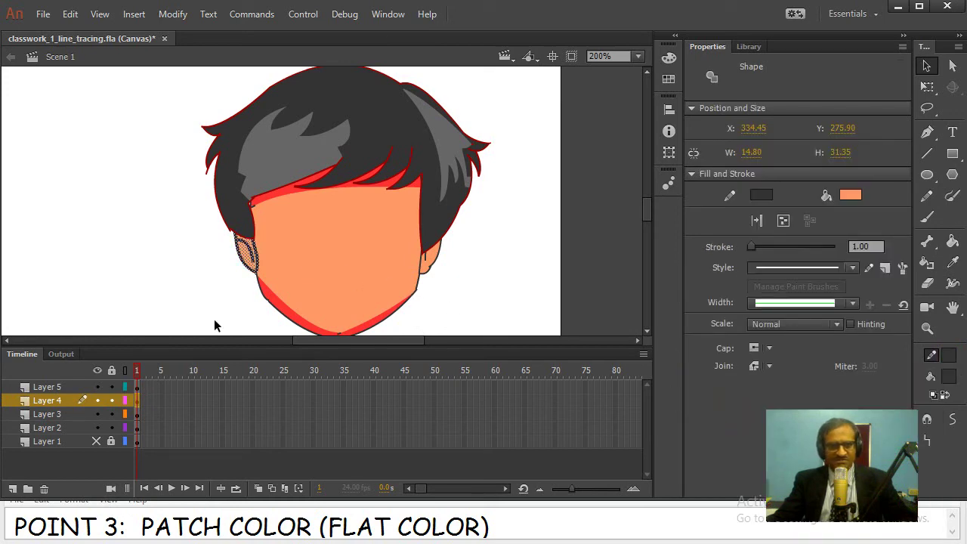
- Change the hair's red outline on Layer 5 to dark grey #333333
click(137, 387)
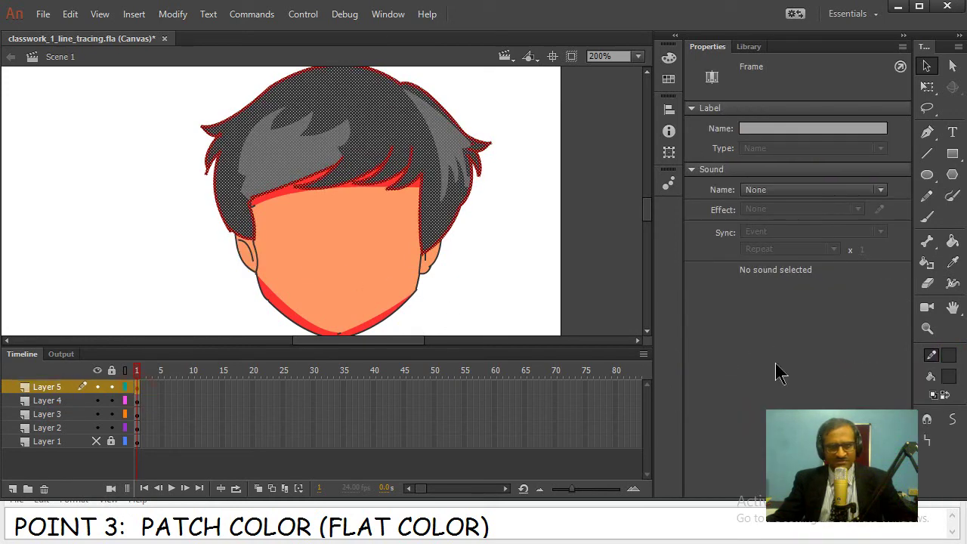
click(951, 355)
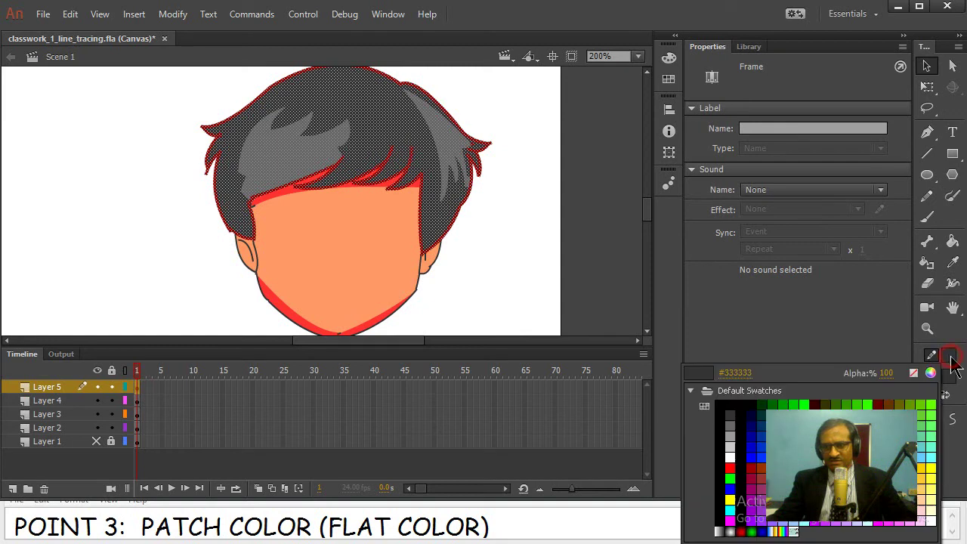
click(731, 414)
click(553, 241)
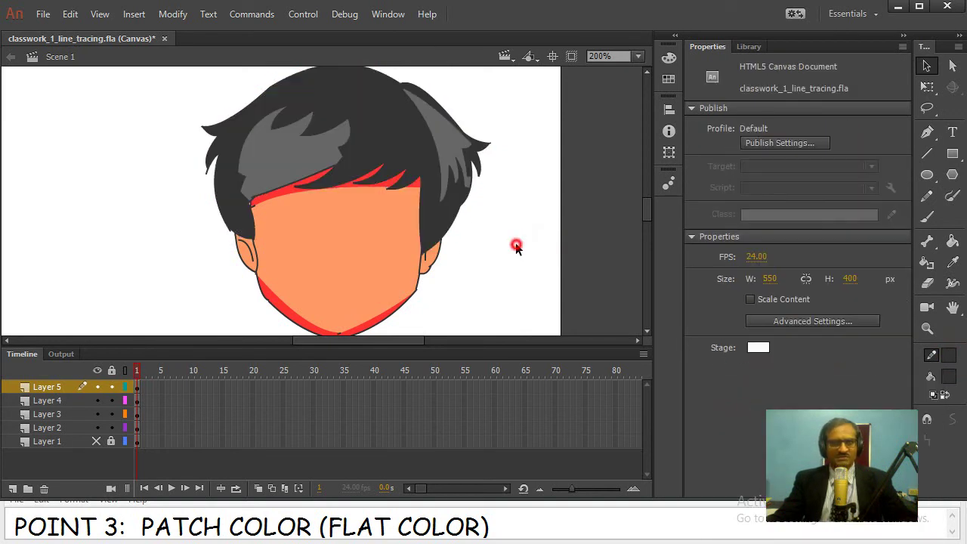
- Show the reference image on Layer 1 and move the whole coloured head beside the reference head for comparison
key(ctrl+1)
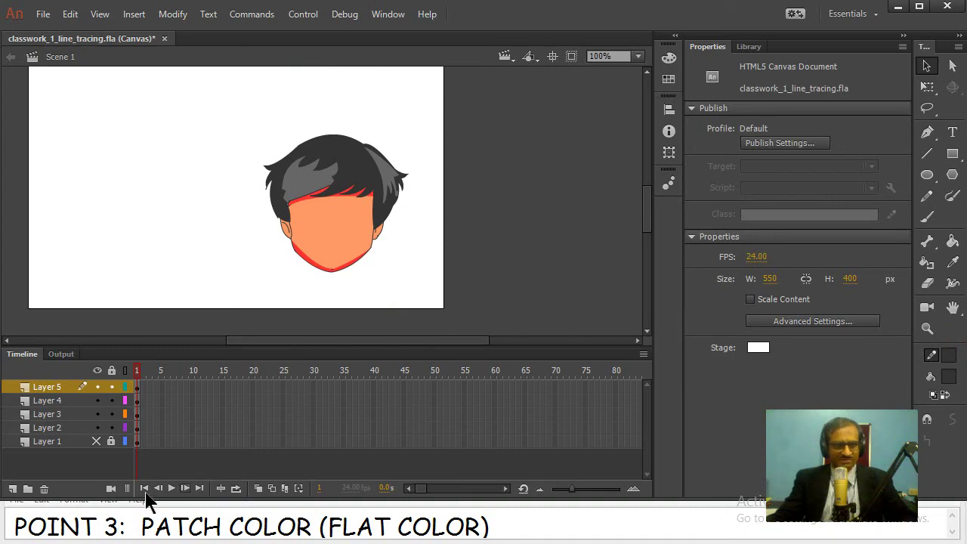
click(97, 442)
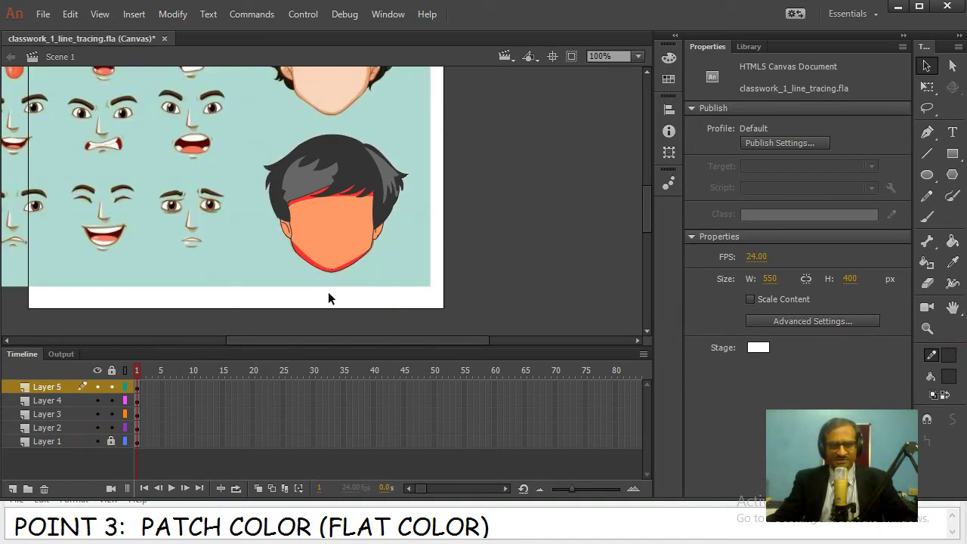
drag(465, 130, 248, 287)
mouse_move(393, 236)
mouse_down()
mouse_move(473, 242)
mouse_move(199, 250)
mouse_move(176, 236)
mouse_up()
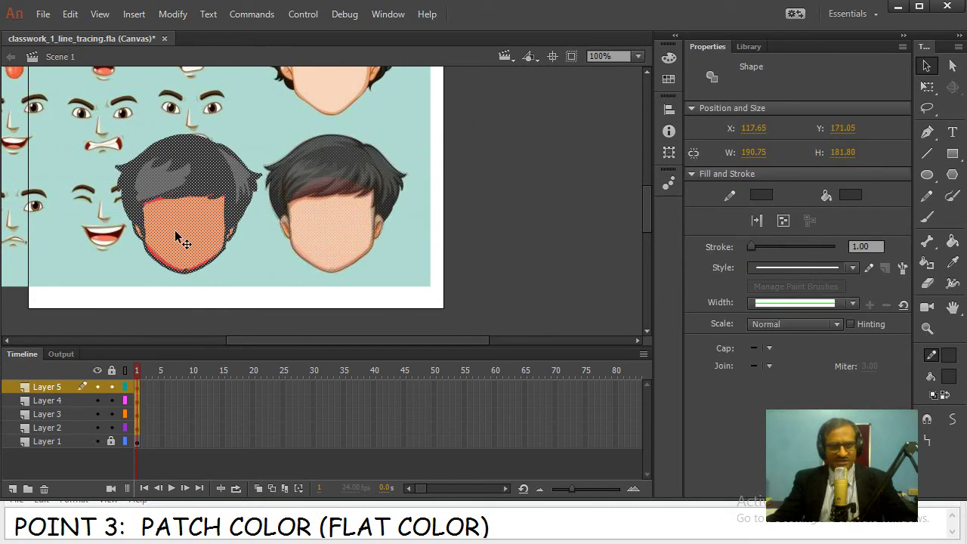
click(387, 237)
- Compare the coloured head with the reference head up close, and review the bird illustration image results in the browser
scroll(166, 241, up, 2)
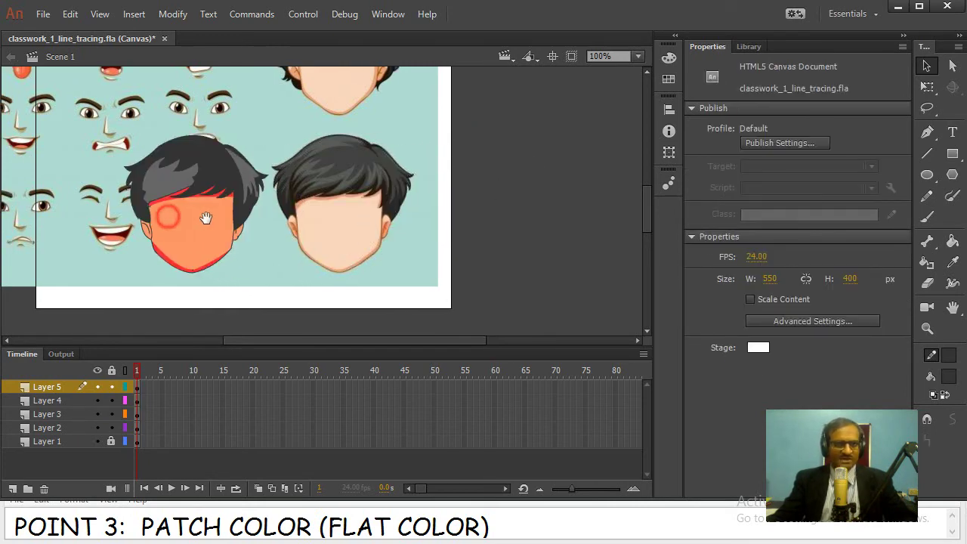
drag(316, 210, 252, 229)
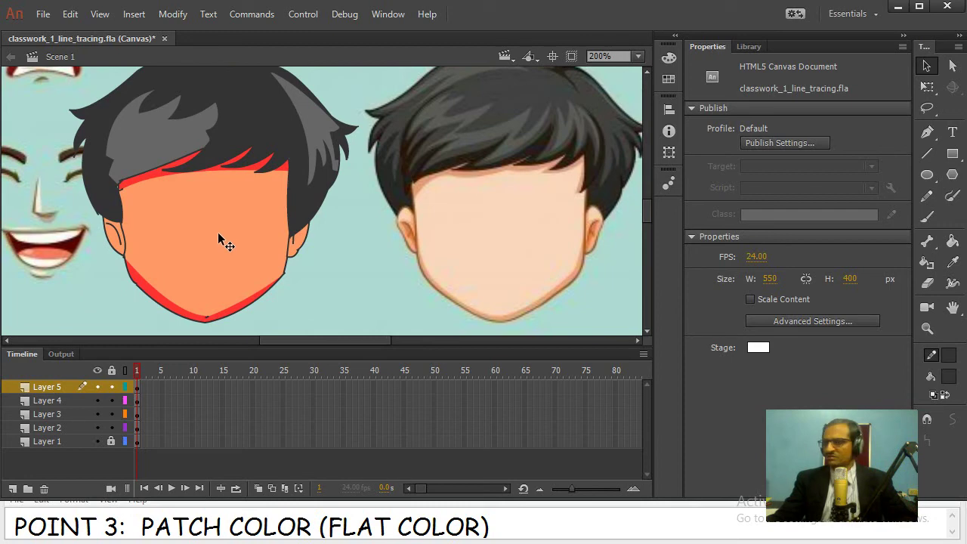
drag(320, 201, 310, 221)
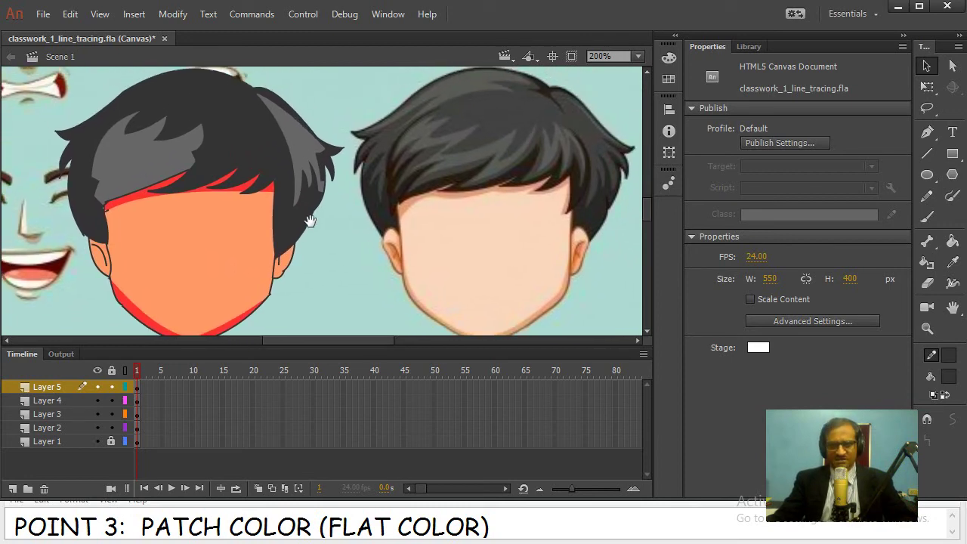
scroll(310, 225, down, 1)
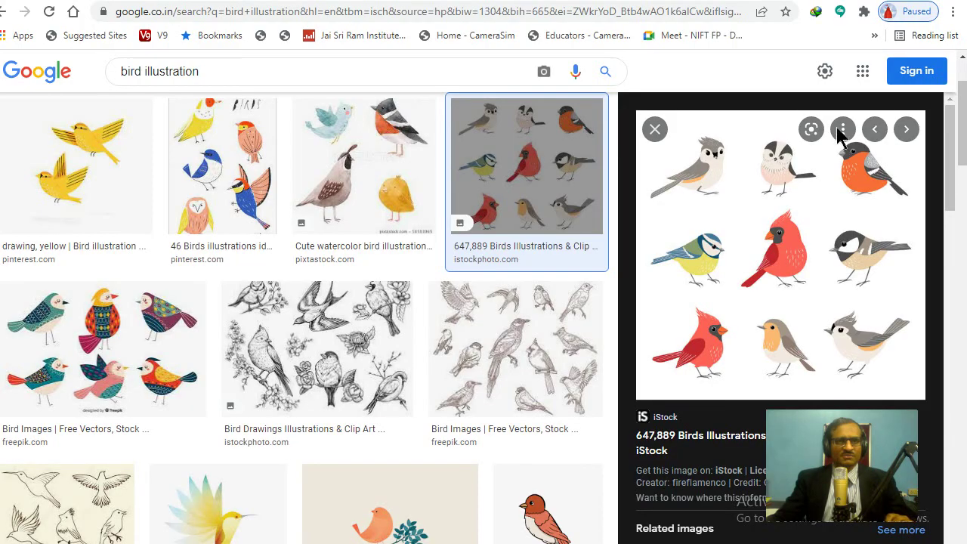
scroll(185, 155, up, 2)
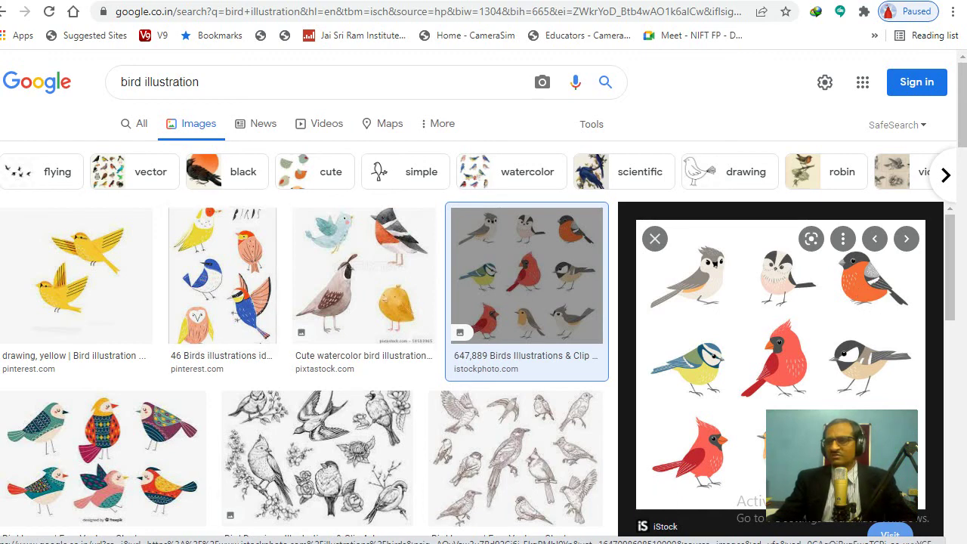
key(alt+Tab)
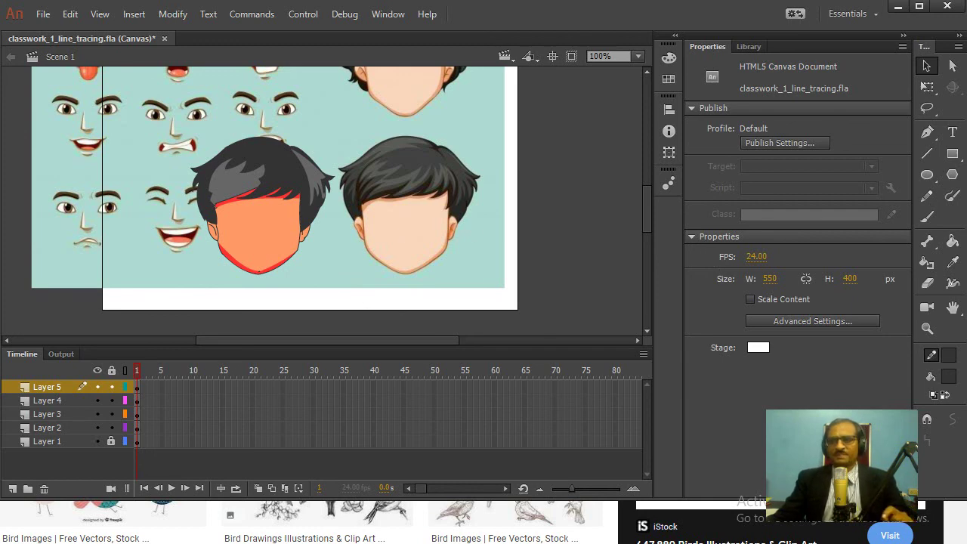
- Switch to Notepad and replace the heading with "ASSIGNMENT 1: 1ST CLASS HEAD COLOR & 2: BIRD TRACING"
key(alt+Tab)
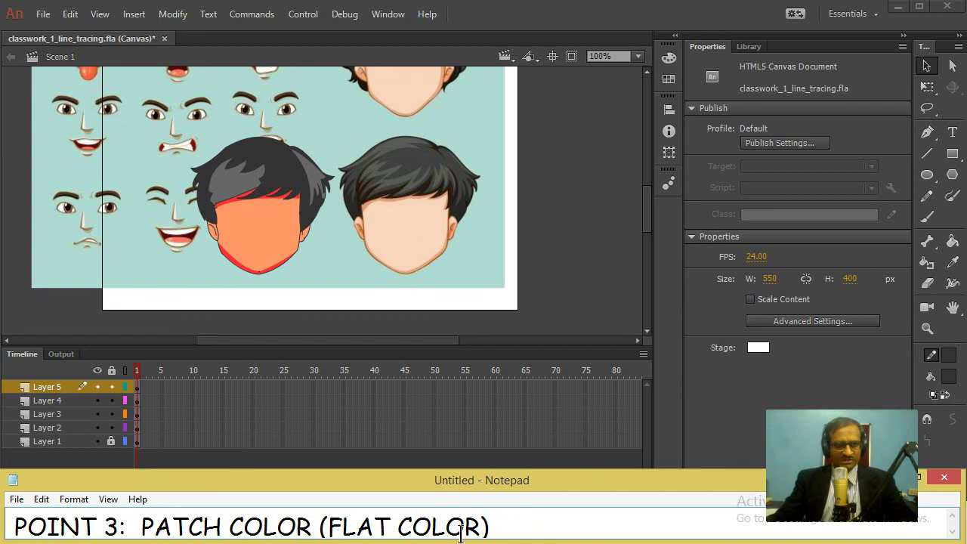
drag(501, 524, 14, 525)
text(ASSIGNMENT 1)
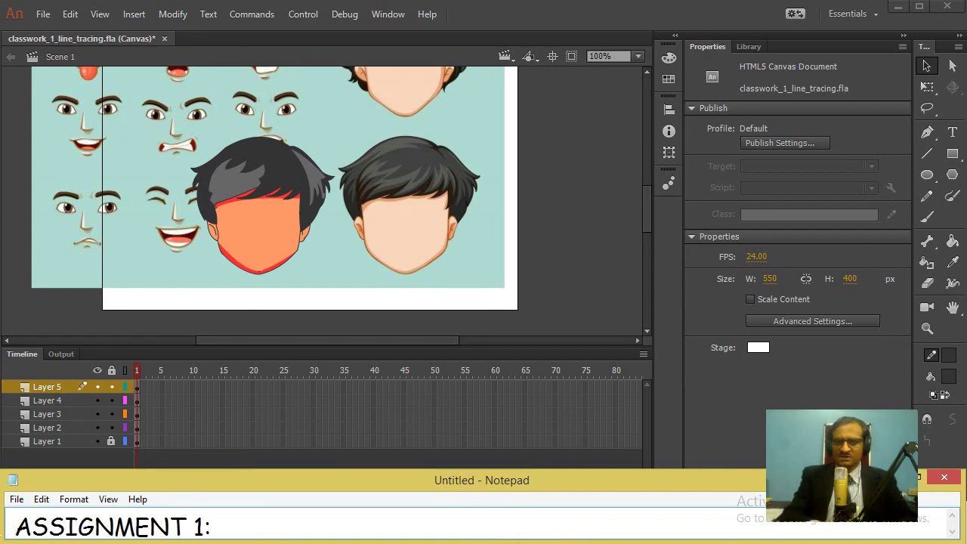
text(: 1ST CLAR)
key(BackSpace)
text(SS HEAD COLOR)
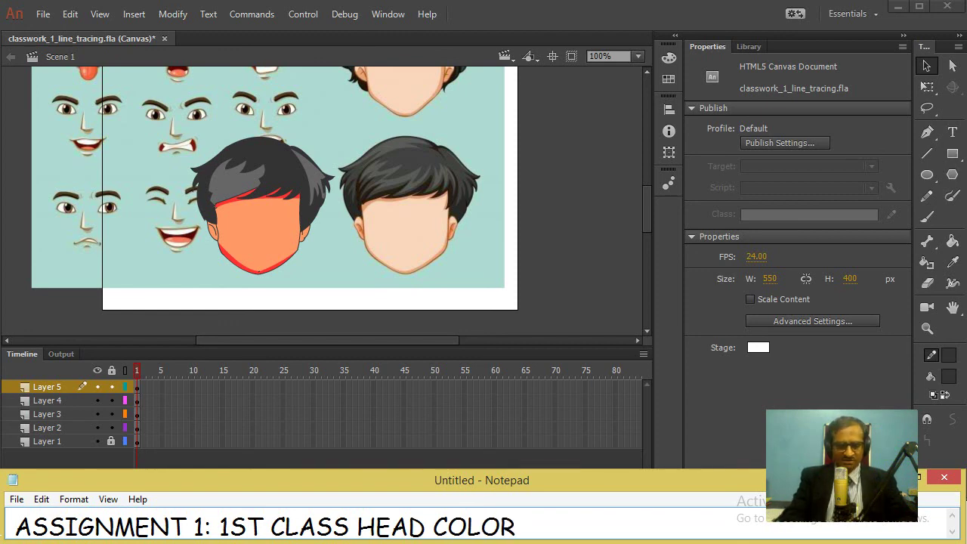
text( & 2: BIRD TRACING)
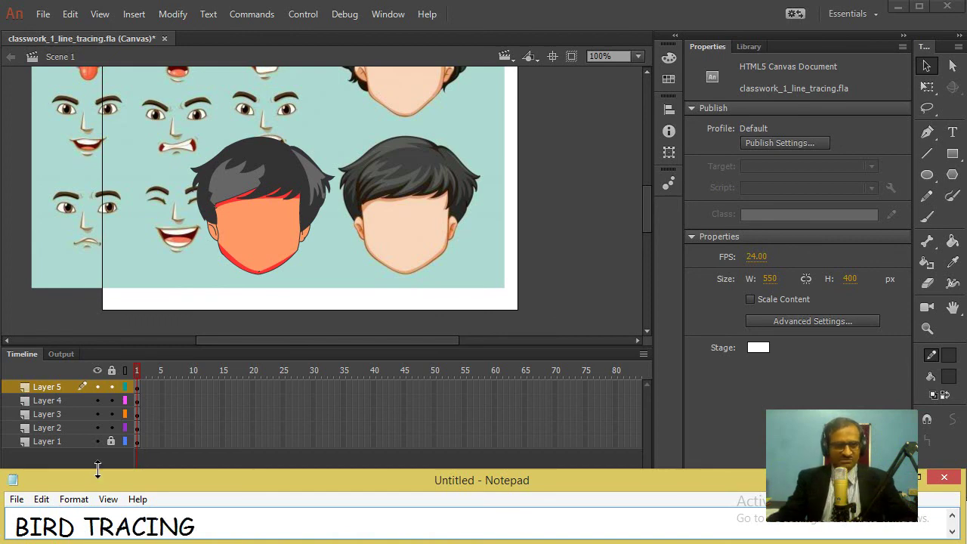
- Make the Notepad window taller and put "2: BIRD TRACING" on its own line, preceded by "ASSIGNMENT"
mouse_move(98, 469)
mouse_down()
mouse_move(102, 408)
mouse_move(118, 381)
mouse_up()
click(543, 440)
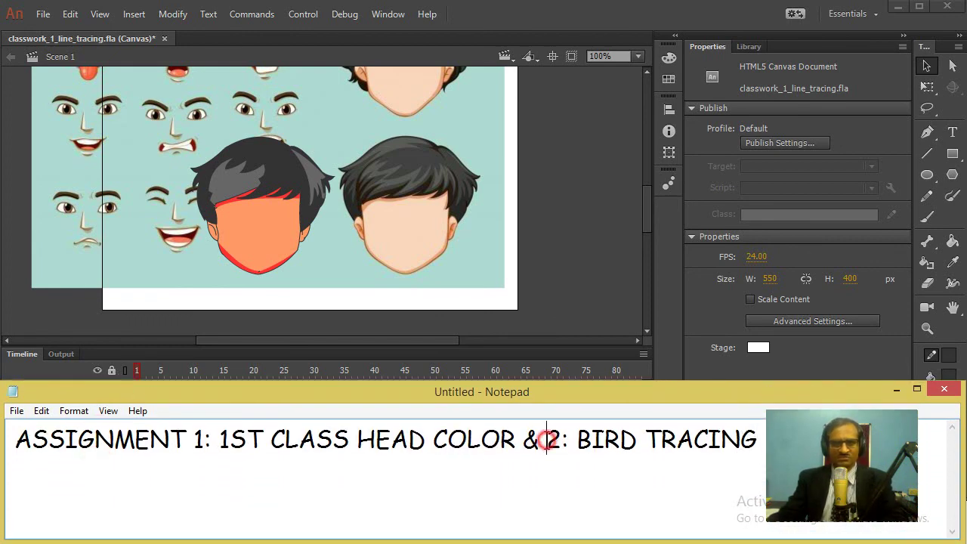
key(Return)
text(ASSIGNMENT)
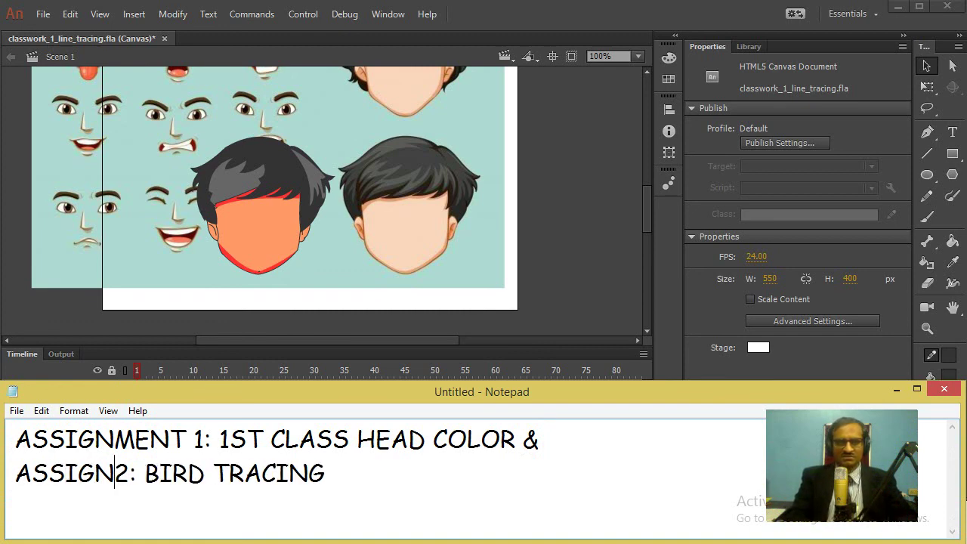